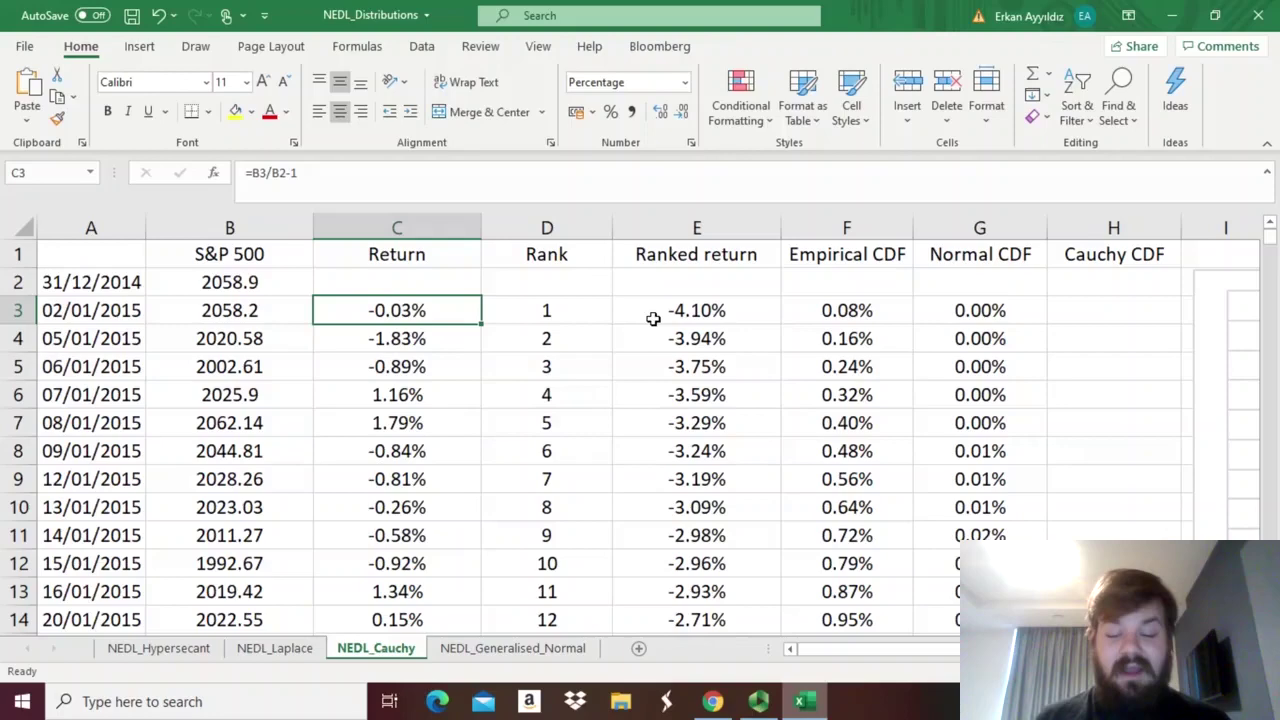
Jump to the last return row to reach the average, stdev and median summary block
key("ctrl+Down")
scroll(357, 363, "down", 5)
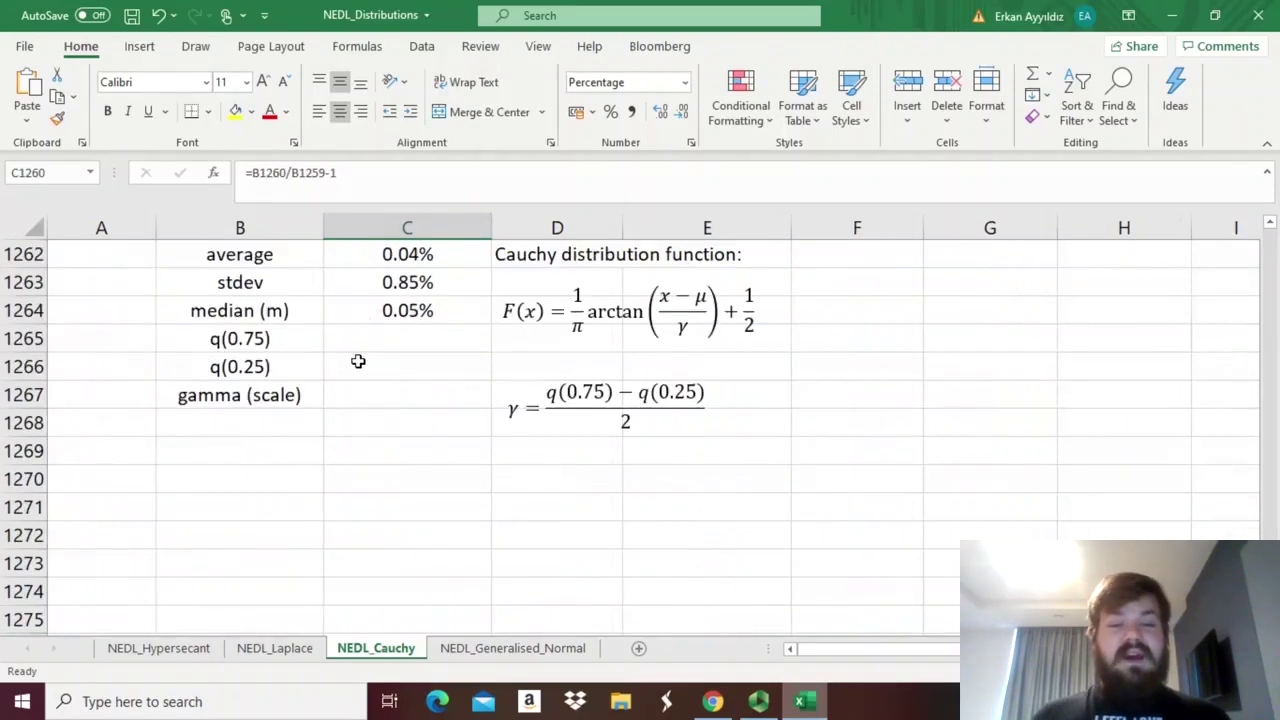
scroll(357, 363, "up", 1)
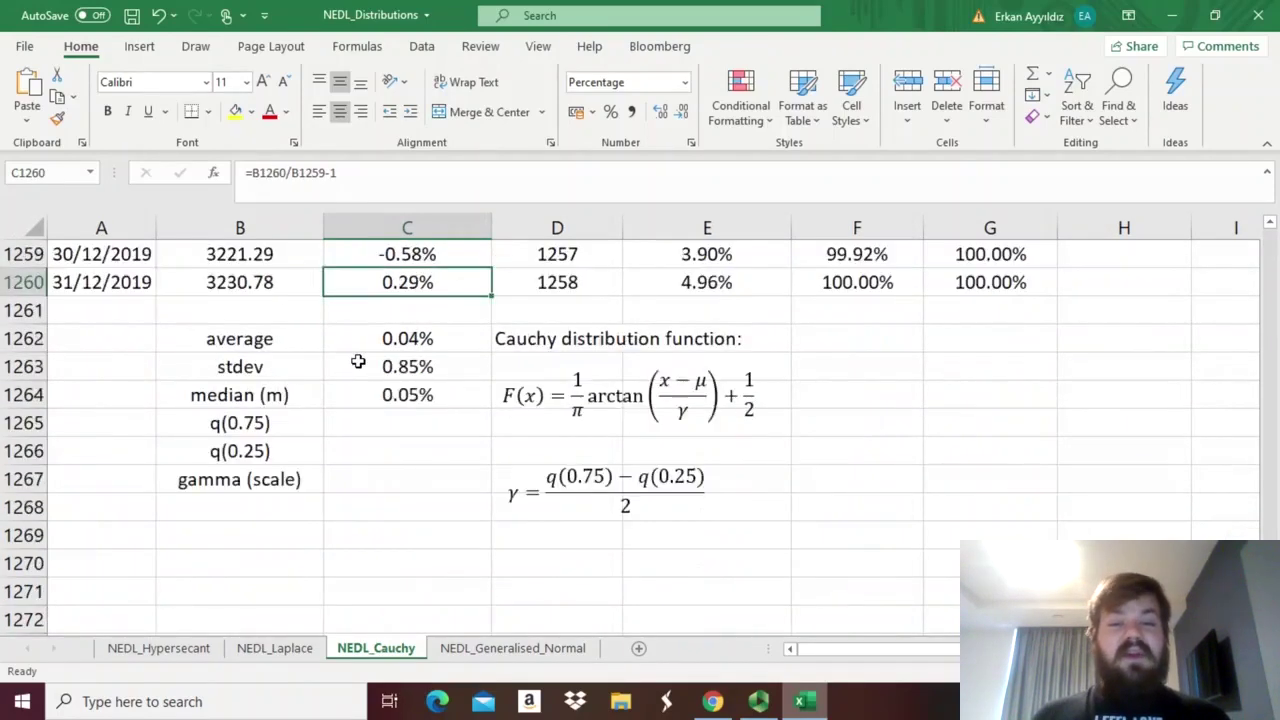
left_click(524, 402)
left_click(836, 410)
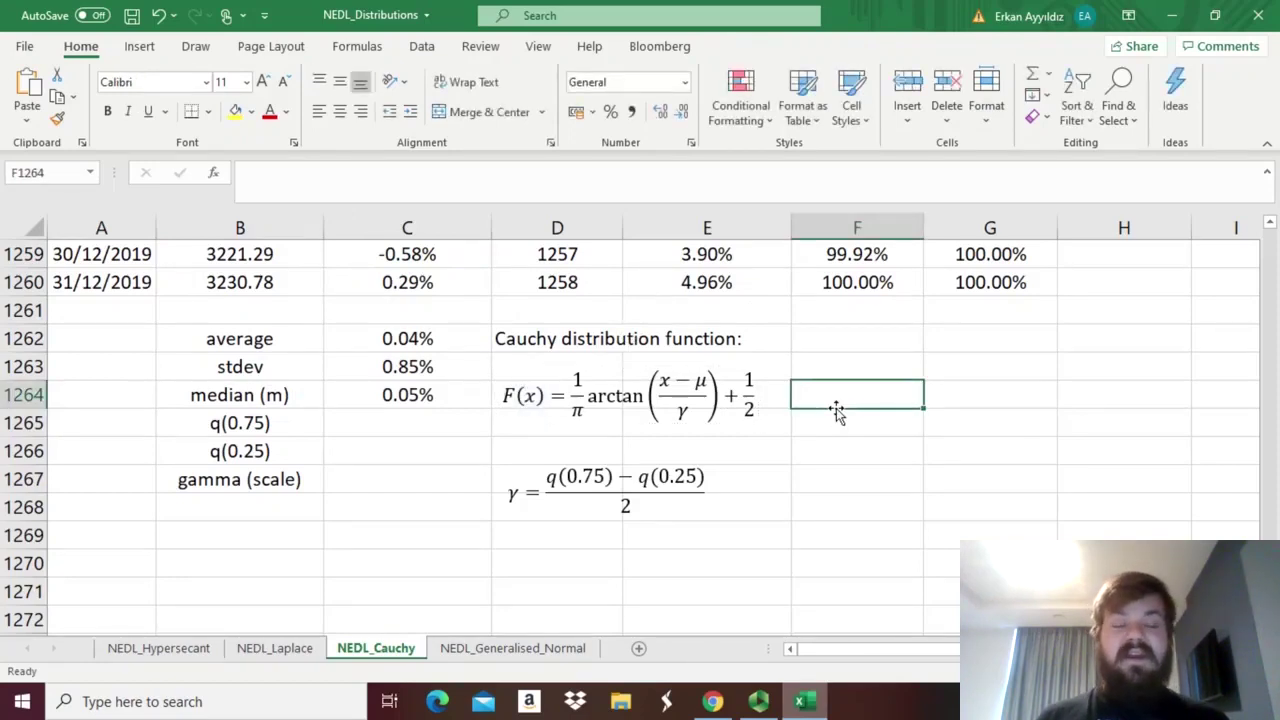
left_click_drag(588, 405, 620, 400)
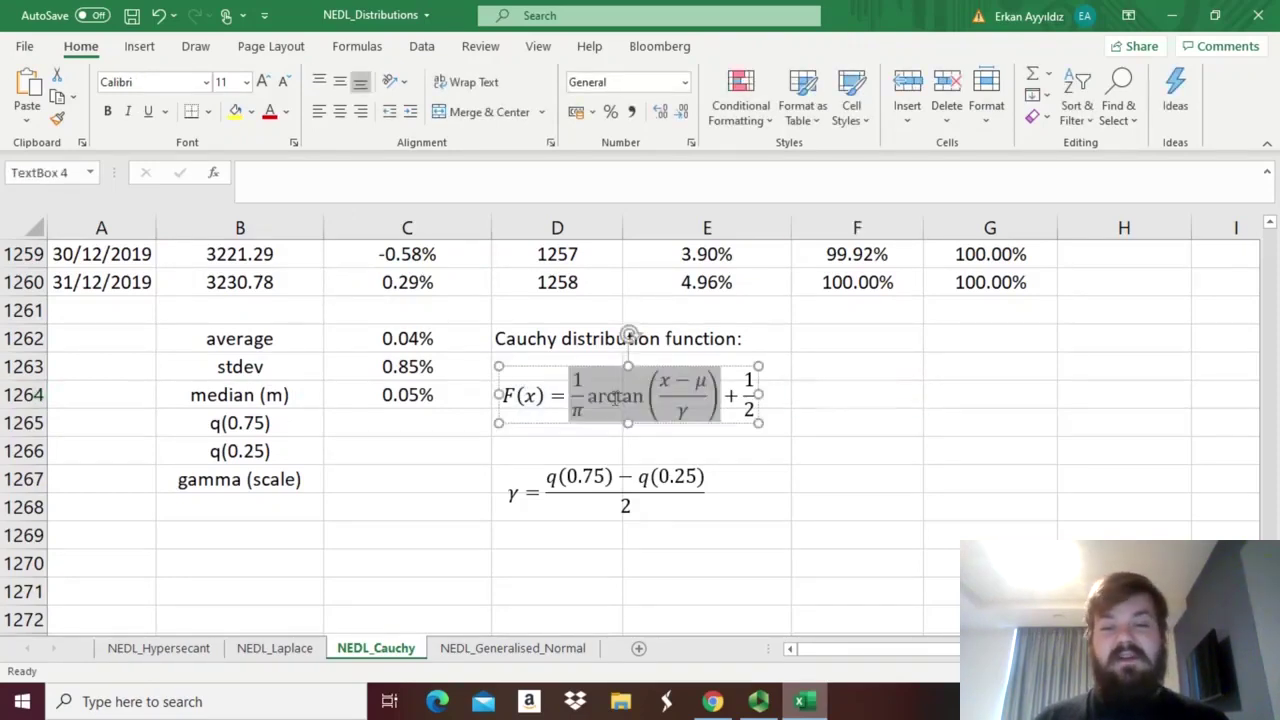
left_click(636, 400)
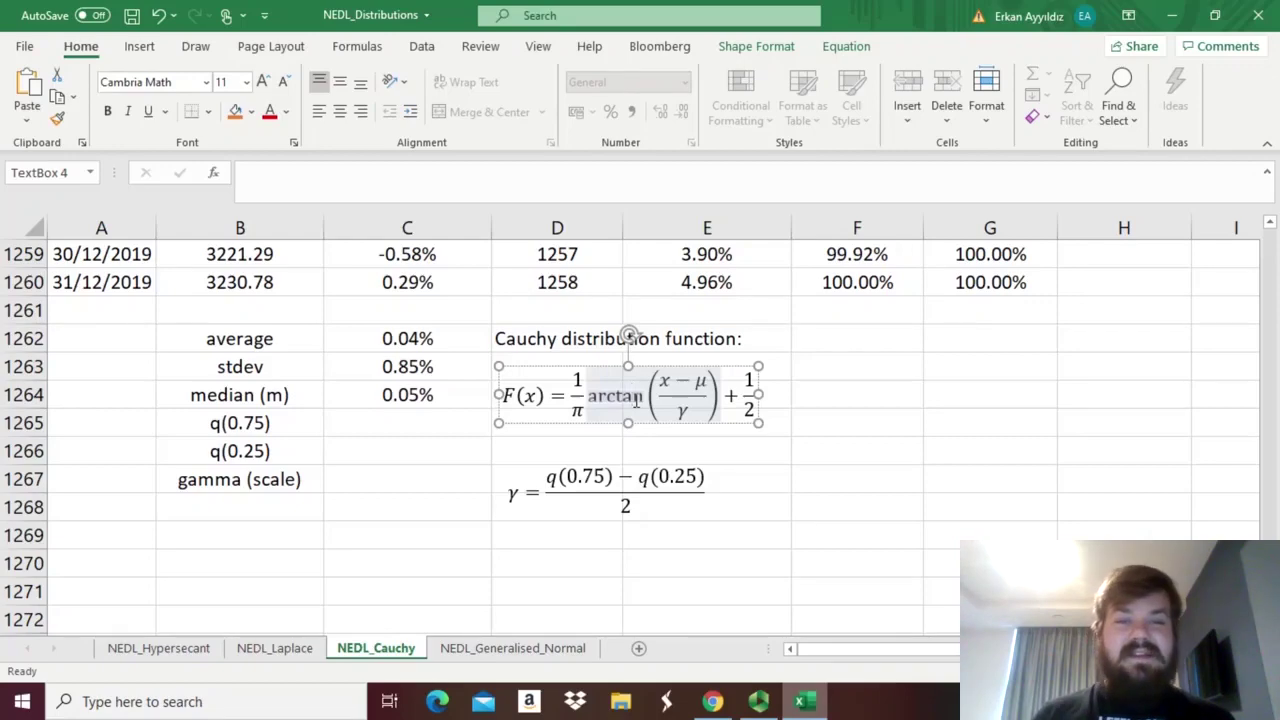
left_click(455, 450)
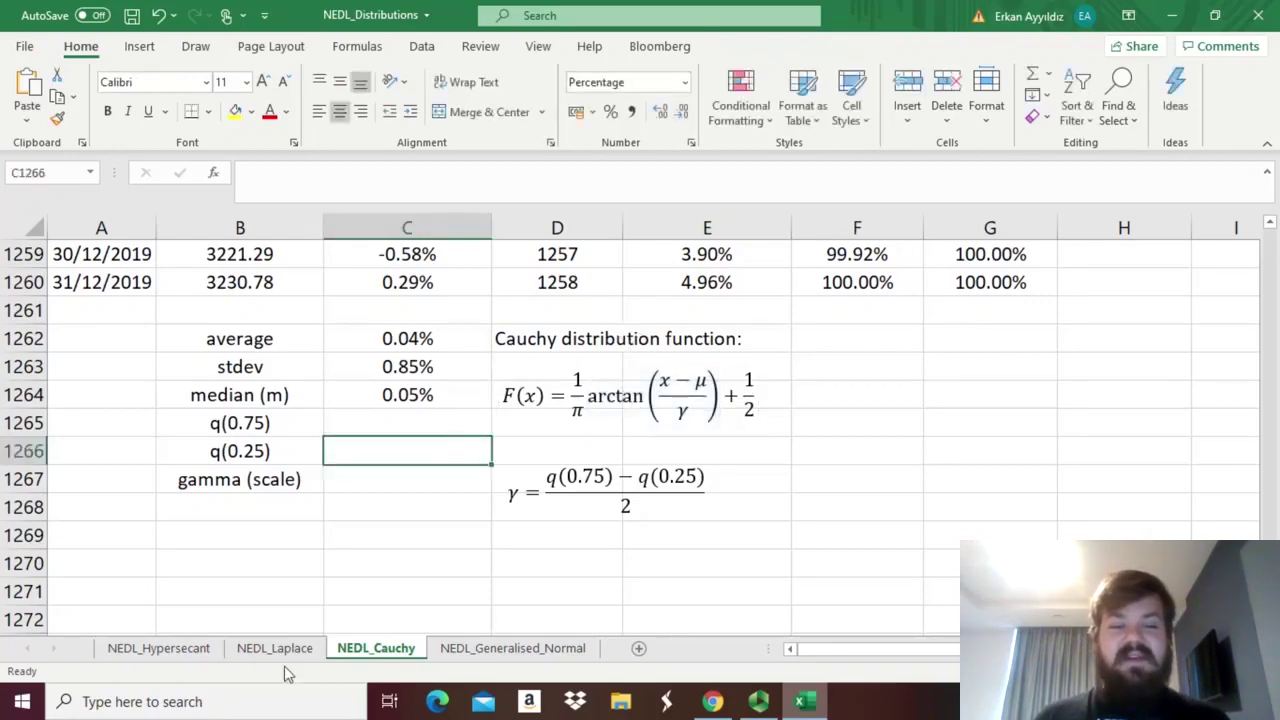
left_click(200, 656)
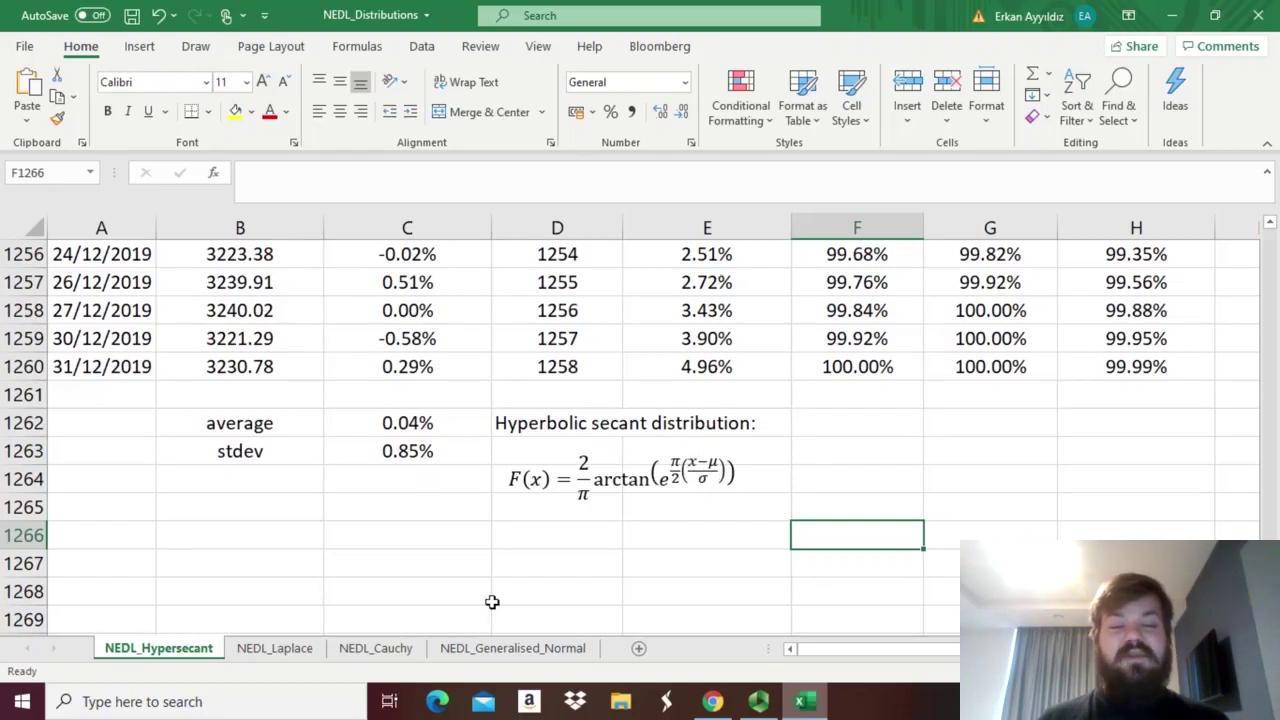
left_click(405, 650)
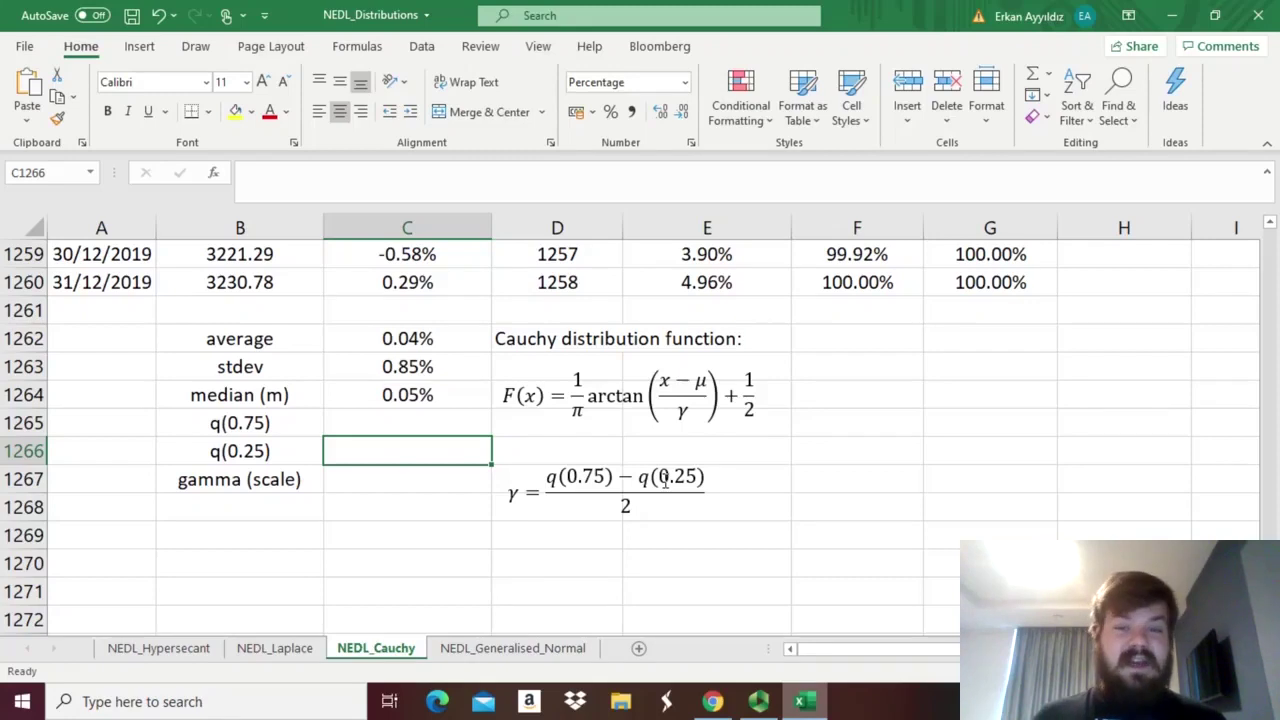
left_click(673, 383)
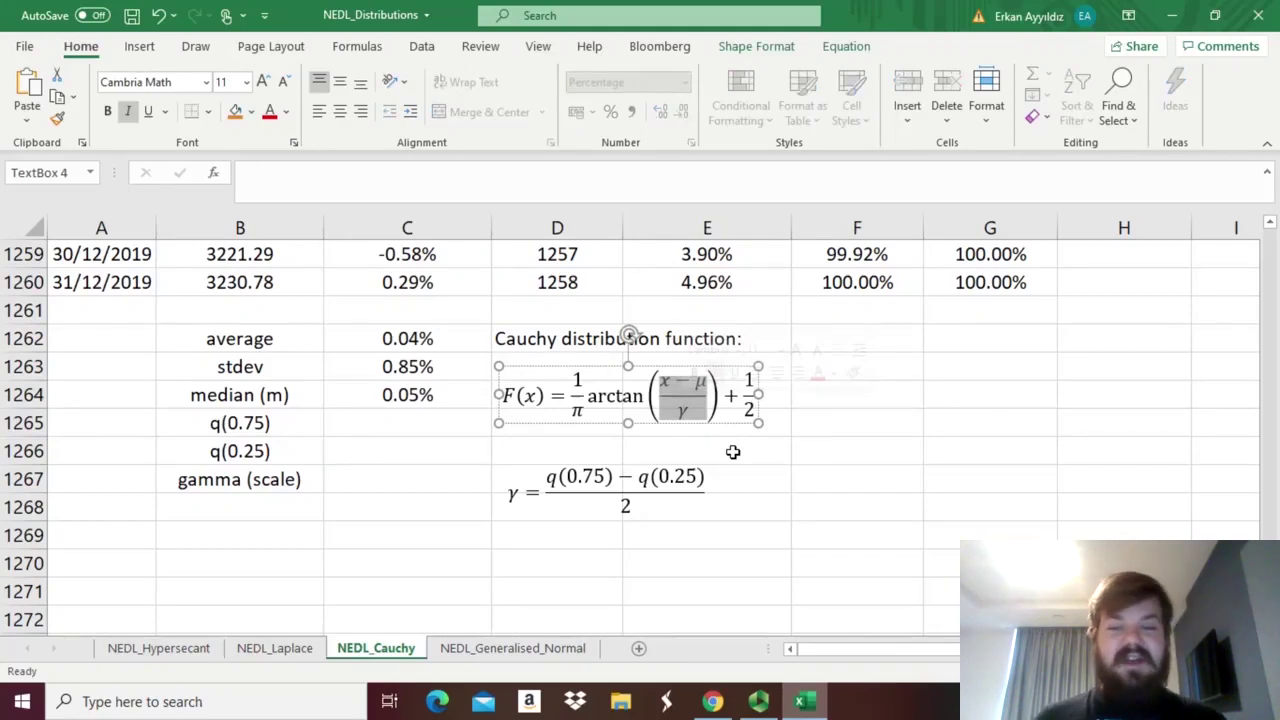
left_click_drag(722, 396, 748, 400)
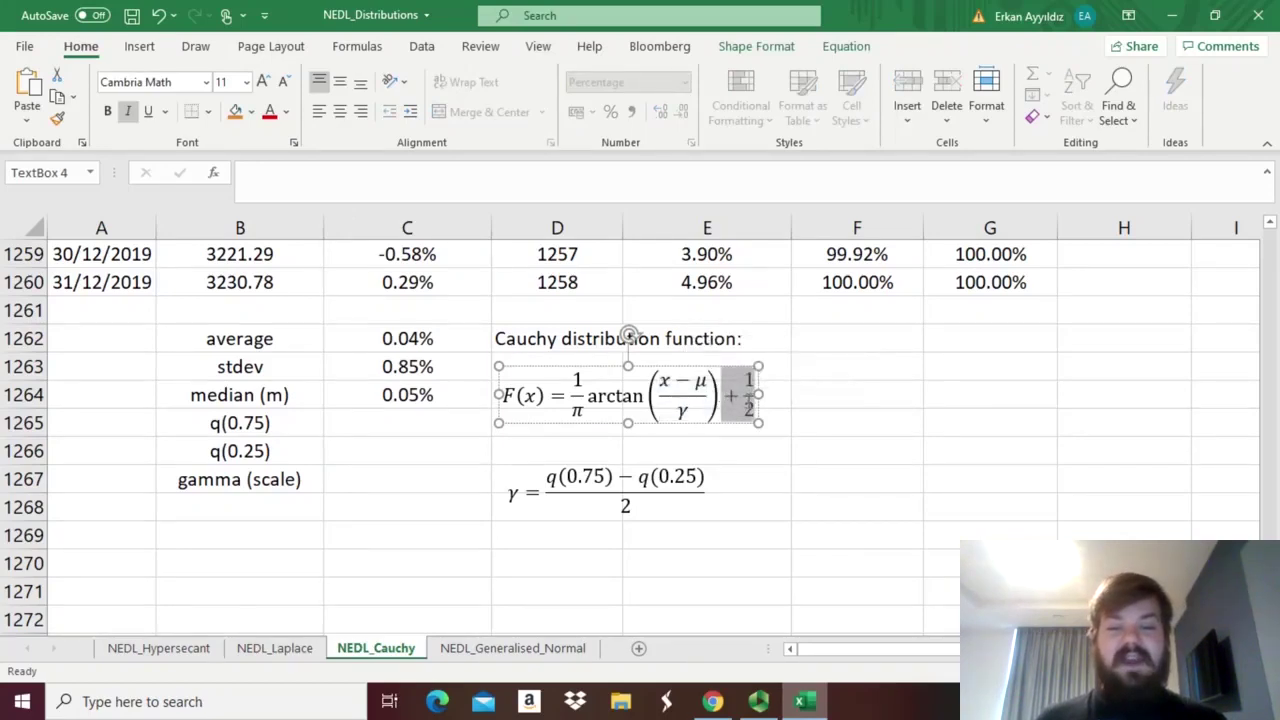
left_click_drag(578, 384, 567, 400)
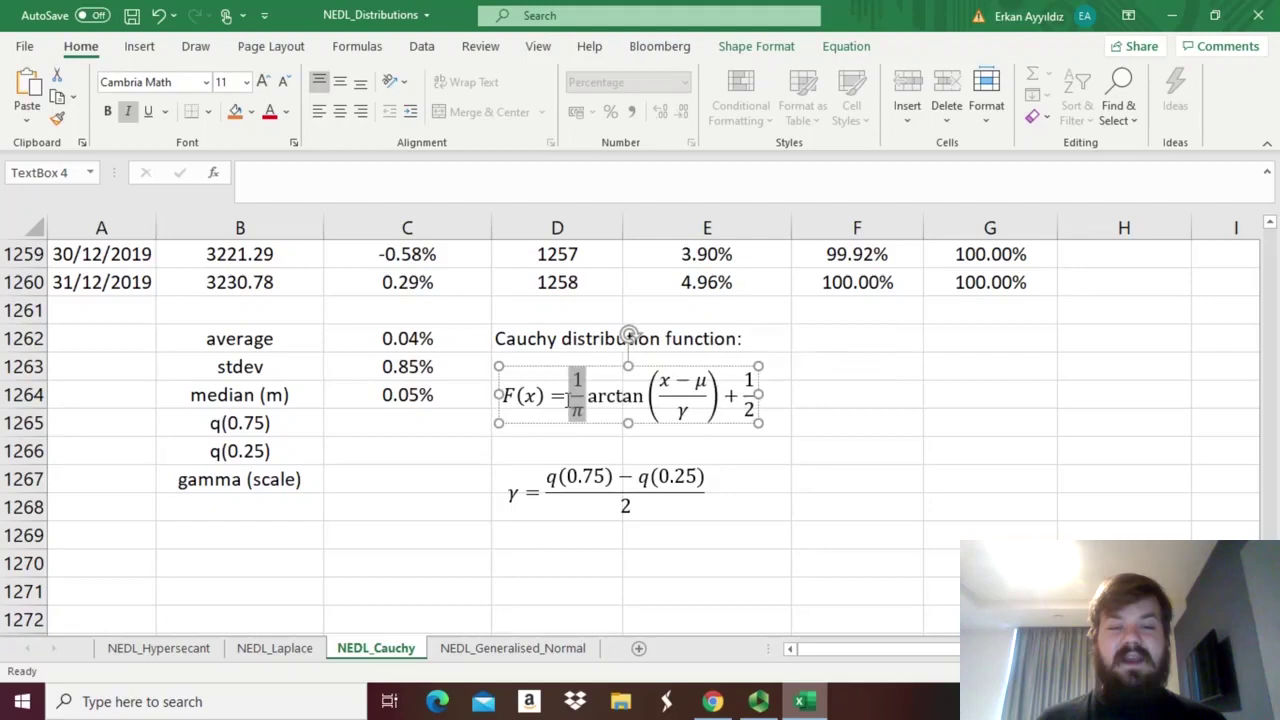
left_click(589, 414)
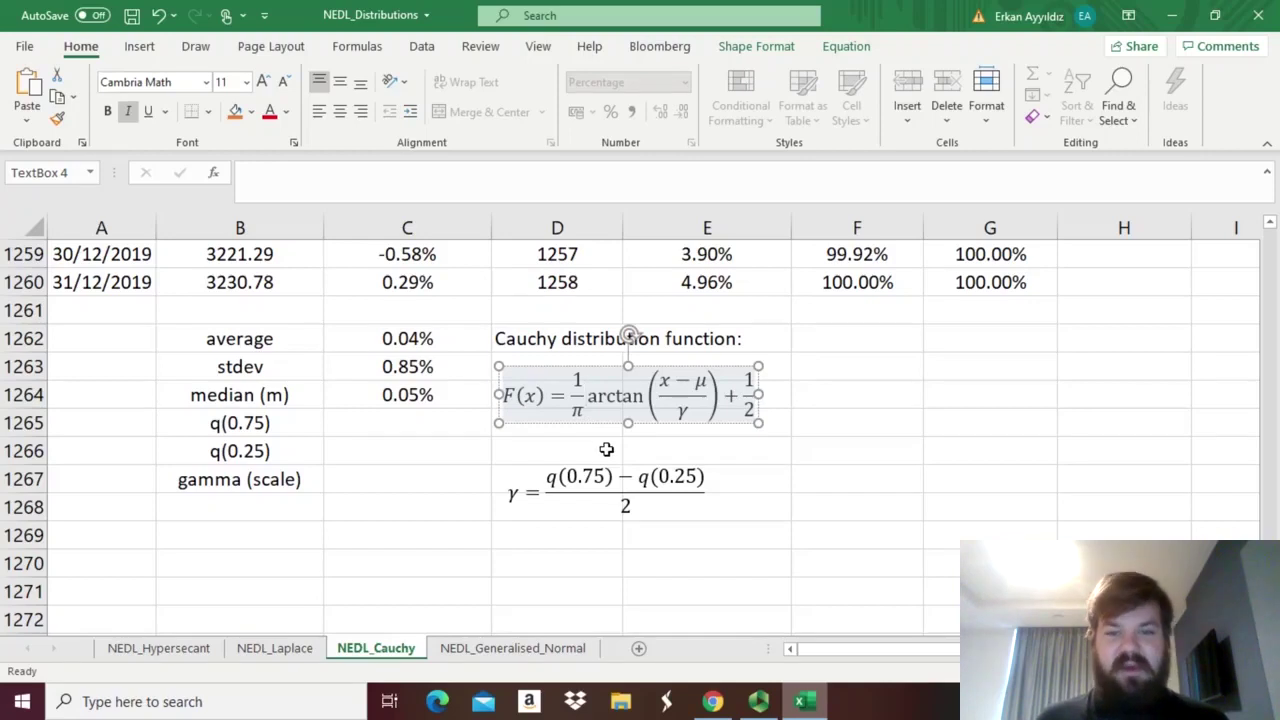
left_click(604, 450)
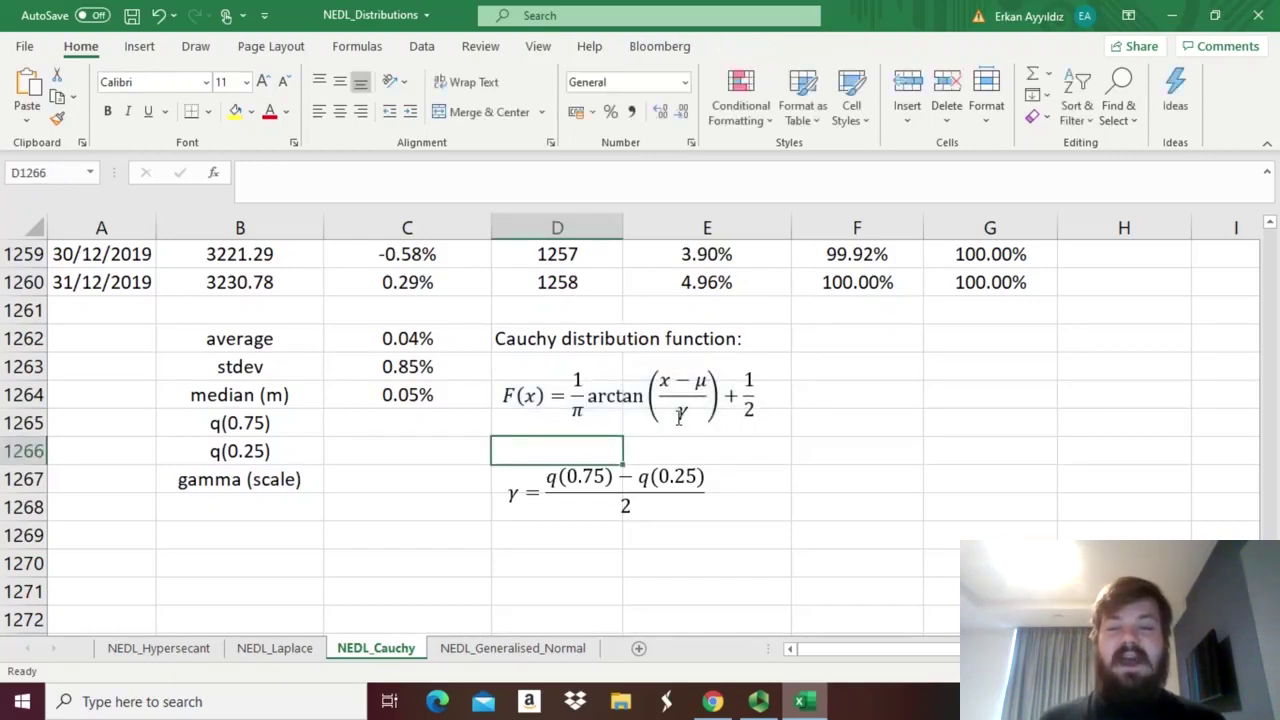
double_click(680, 418)
key("Escape")
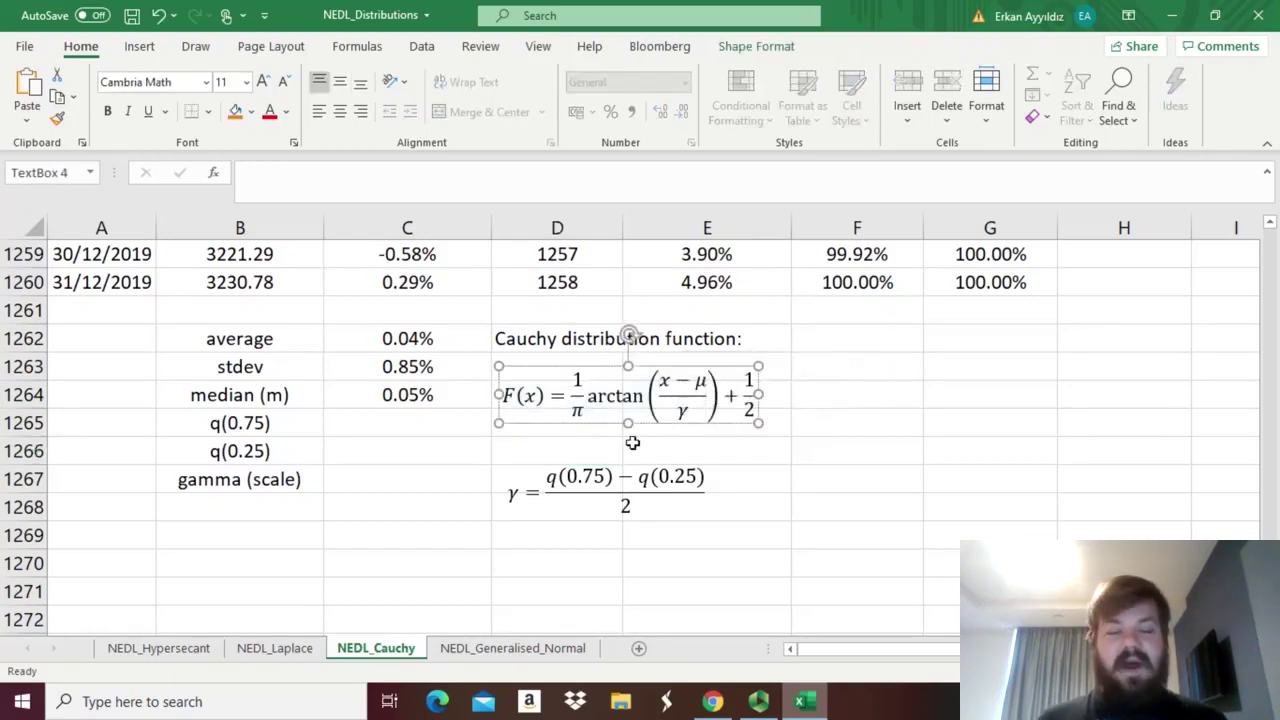
left_click(575, 448)
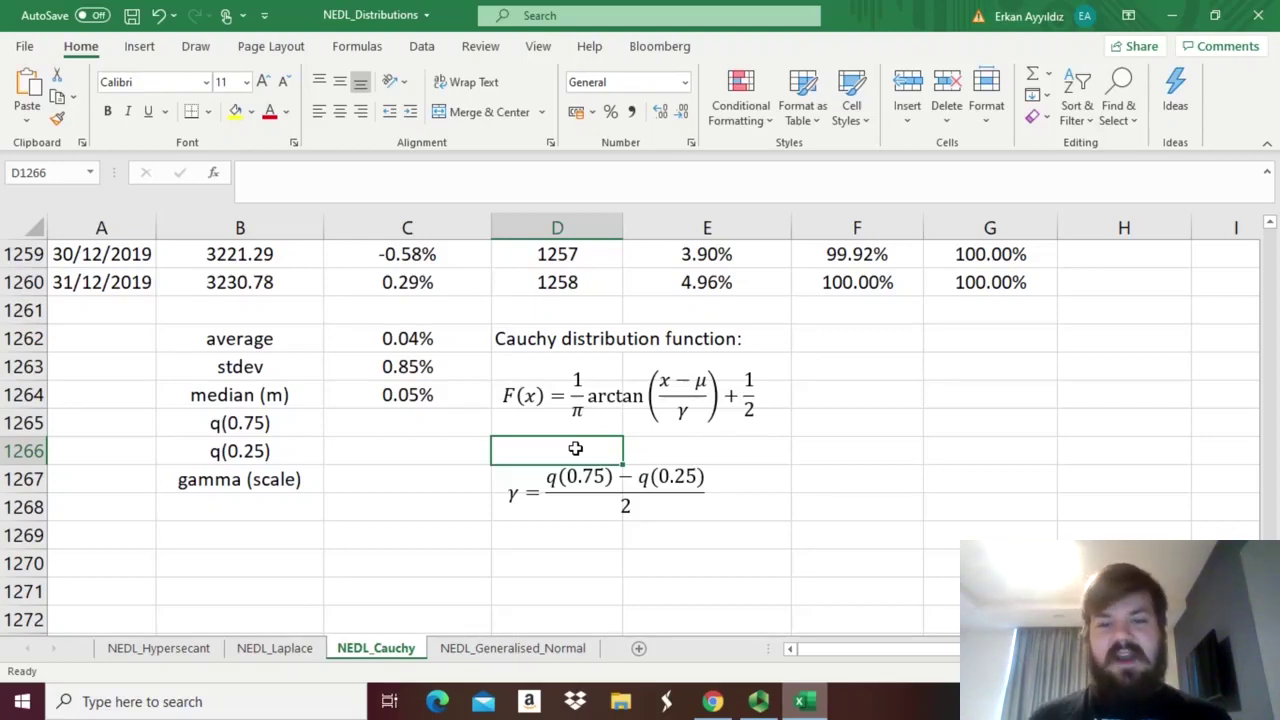
left_click_drag(690, 380, 688, 415)
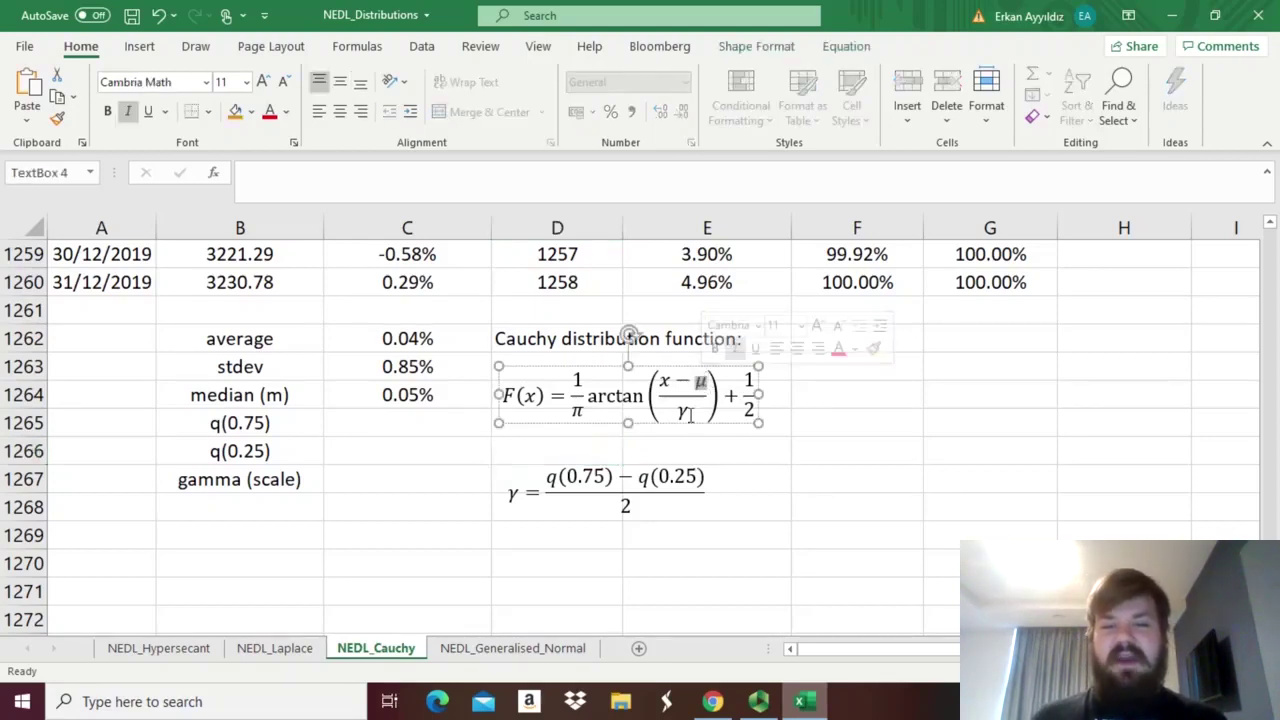
left_click(584, 446)
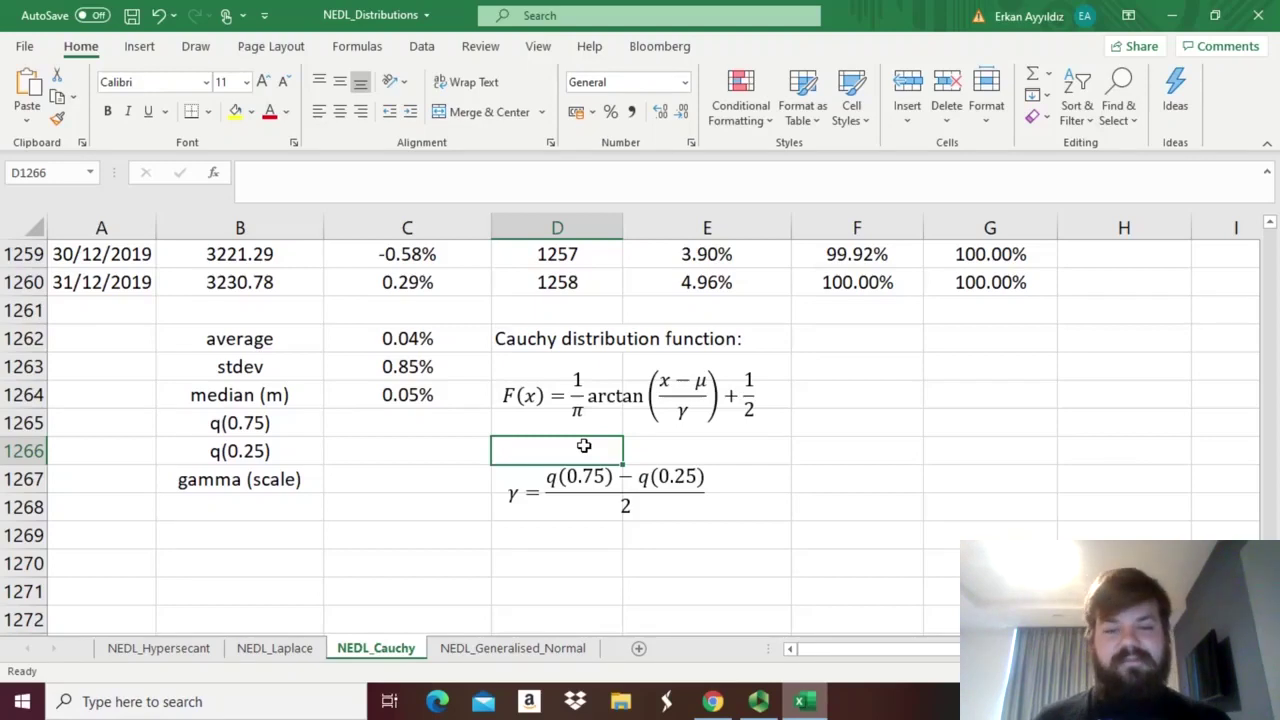
double_click(668, 420)
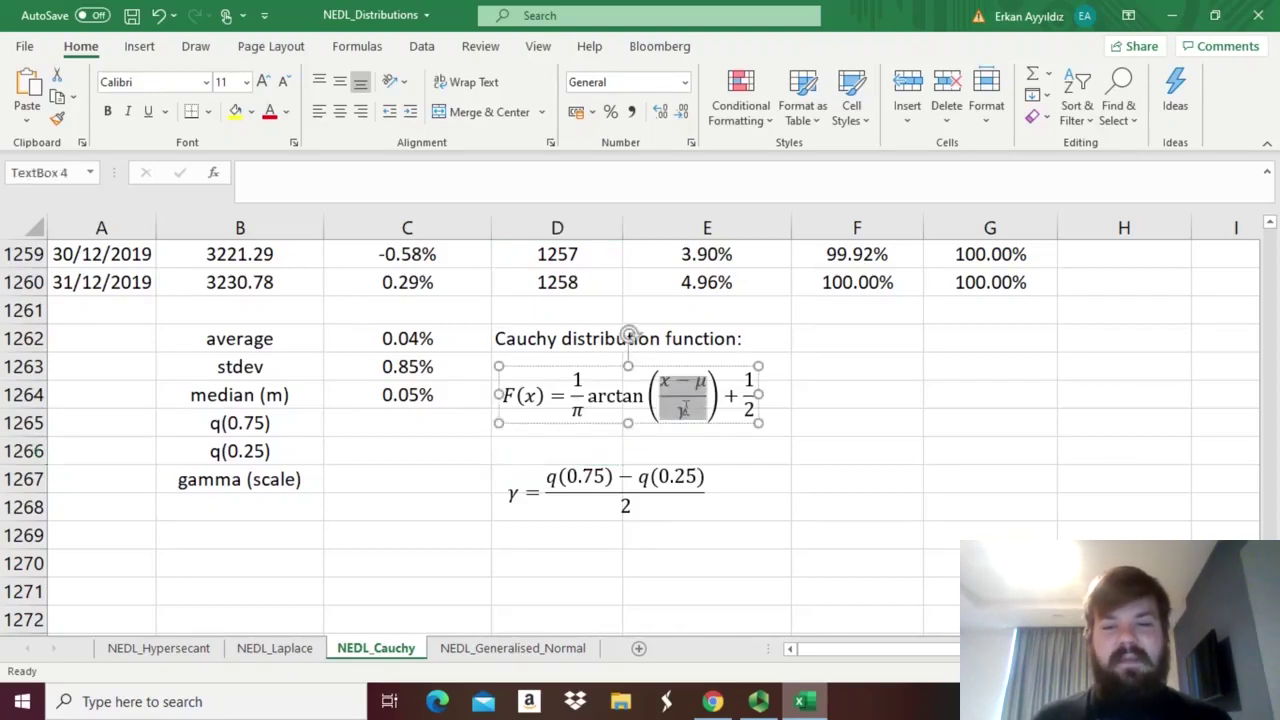
left_click(553, 440)
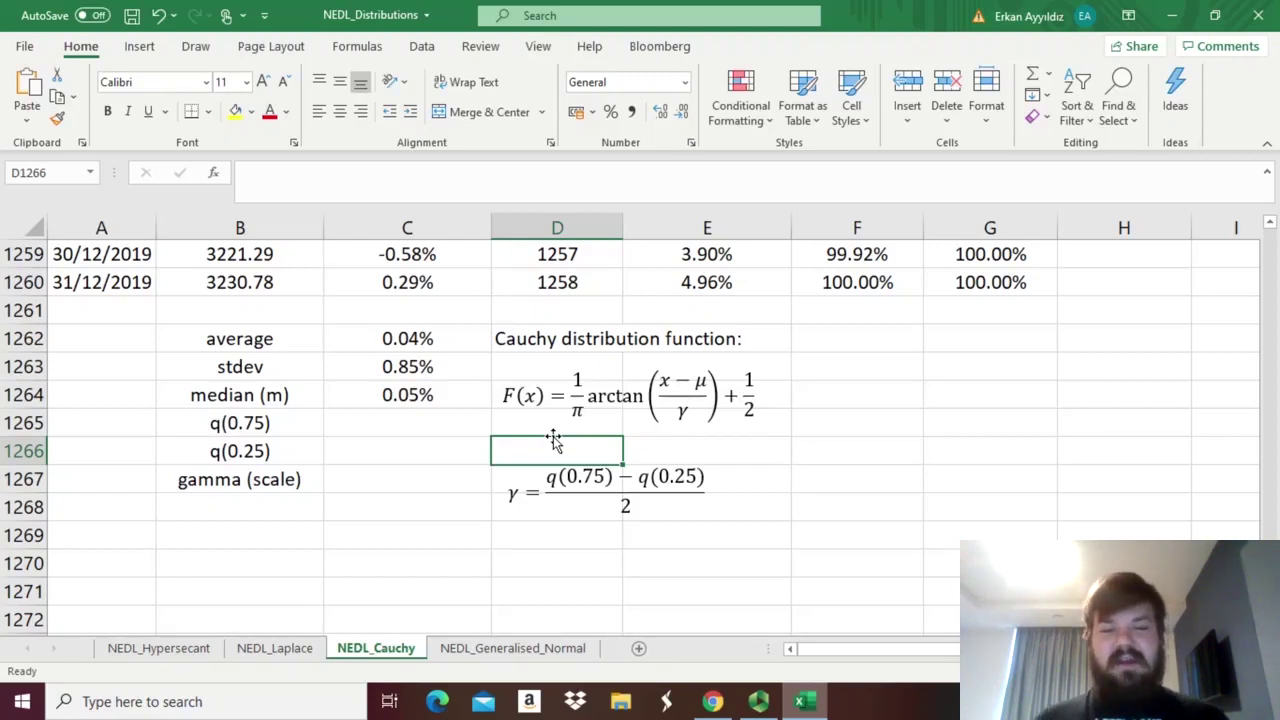
Enter =PERCENTILE.EXC(C3:C1260,75%) in C1265, giving q(0.75) of 0.46%
left_click(417, 421)
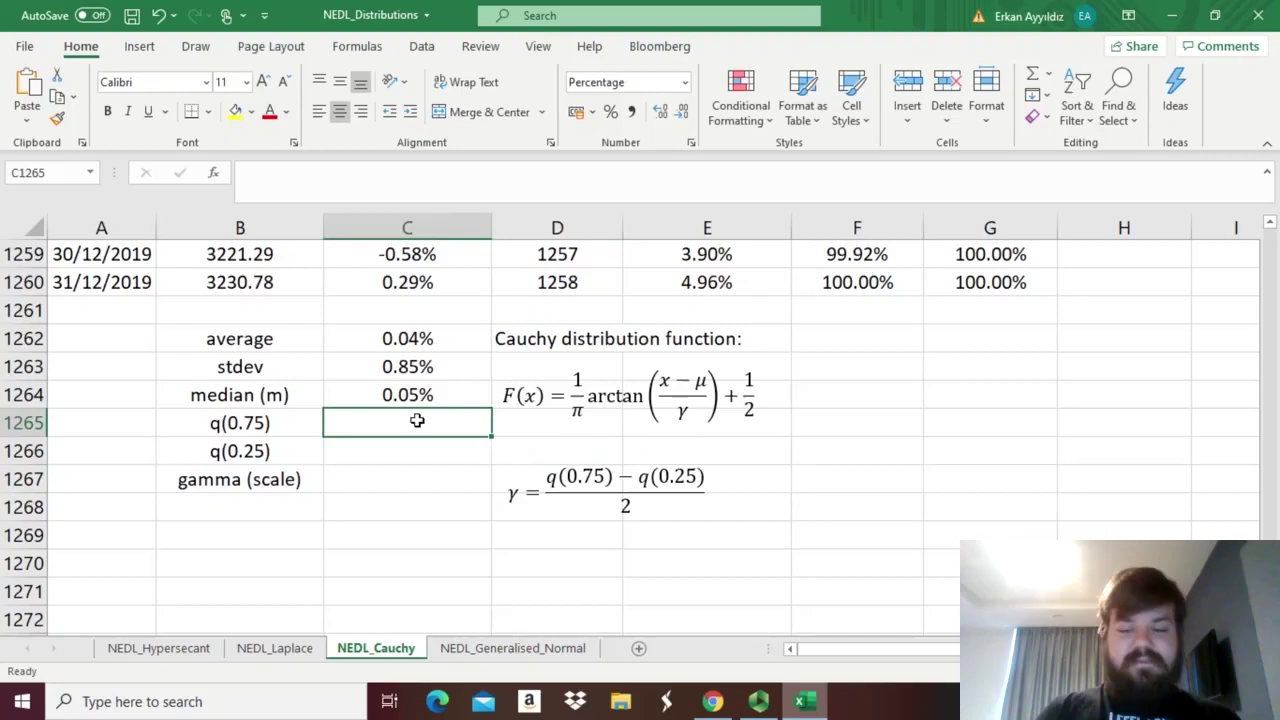
type("=")
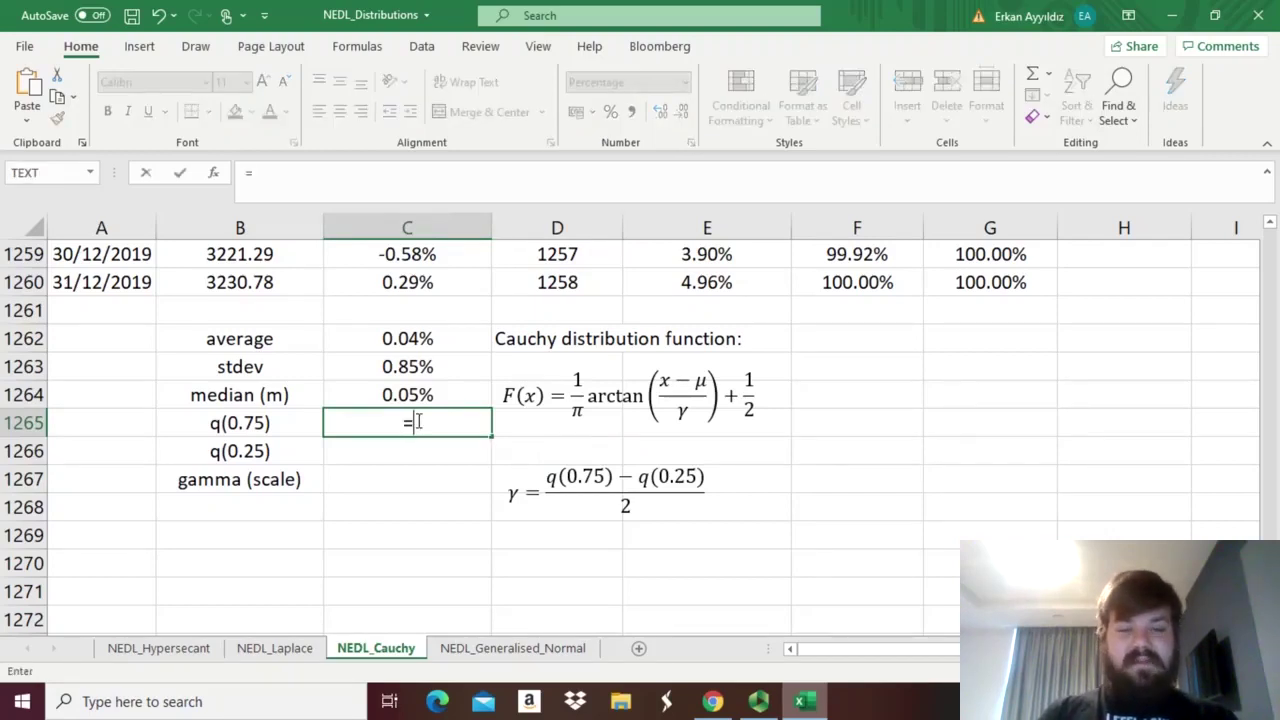
type("PER")
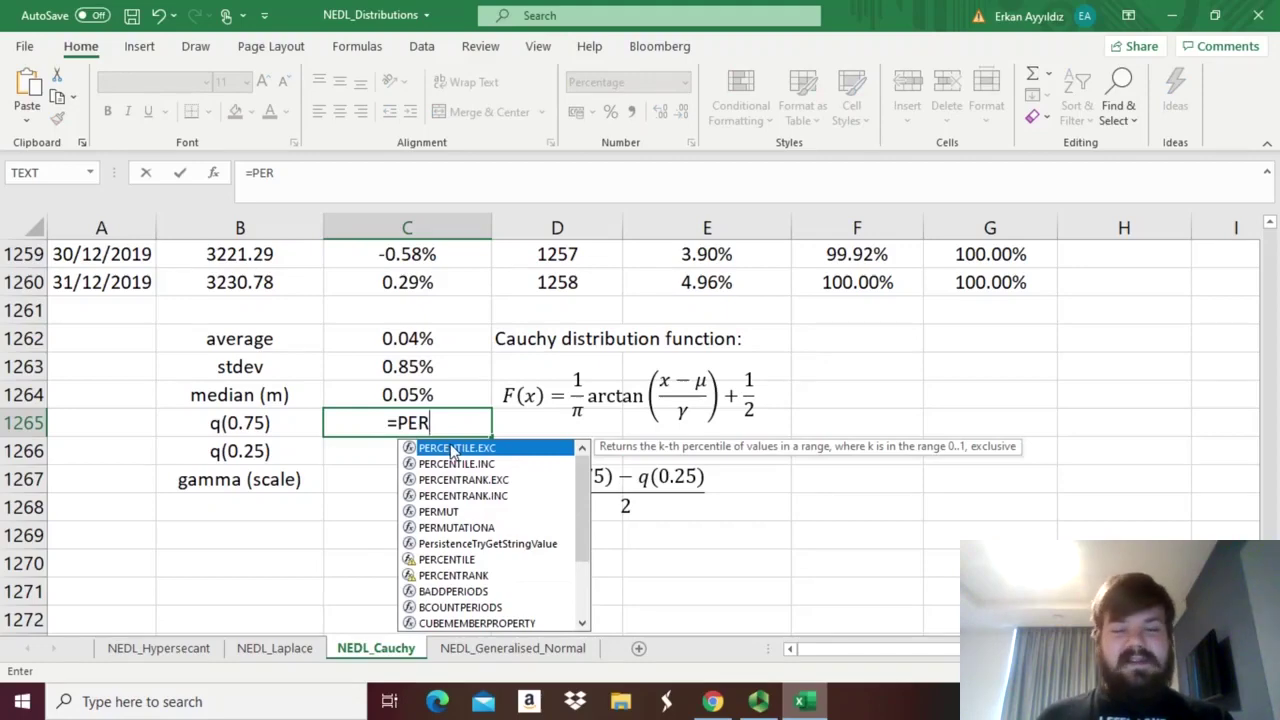
double_click(455, 449)
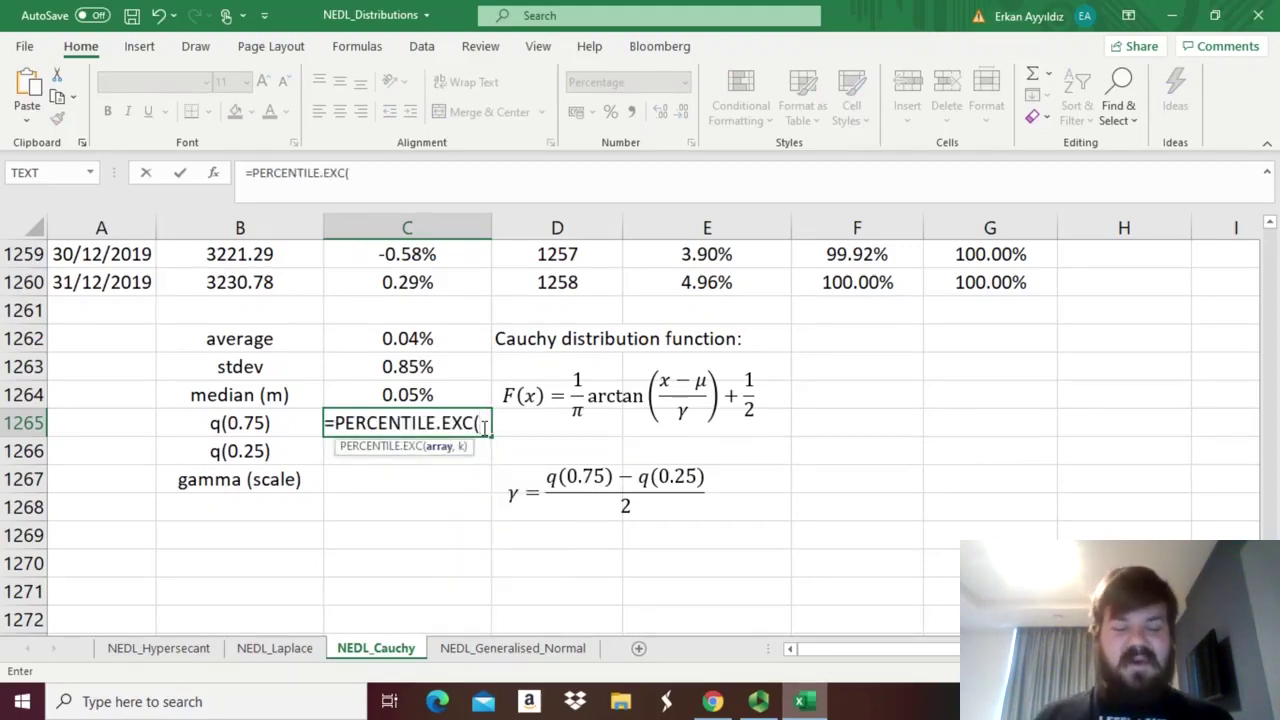
left_click(428, 287)
key("ctrl+shift+Up")
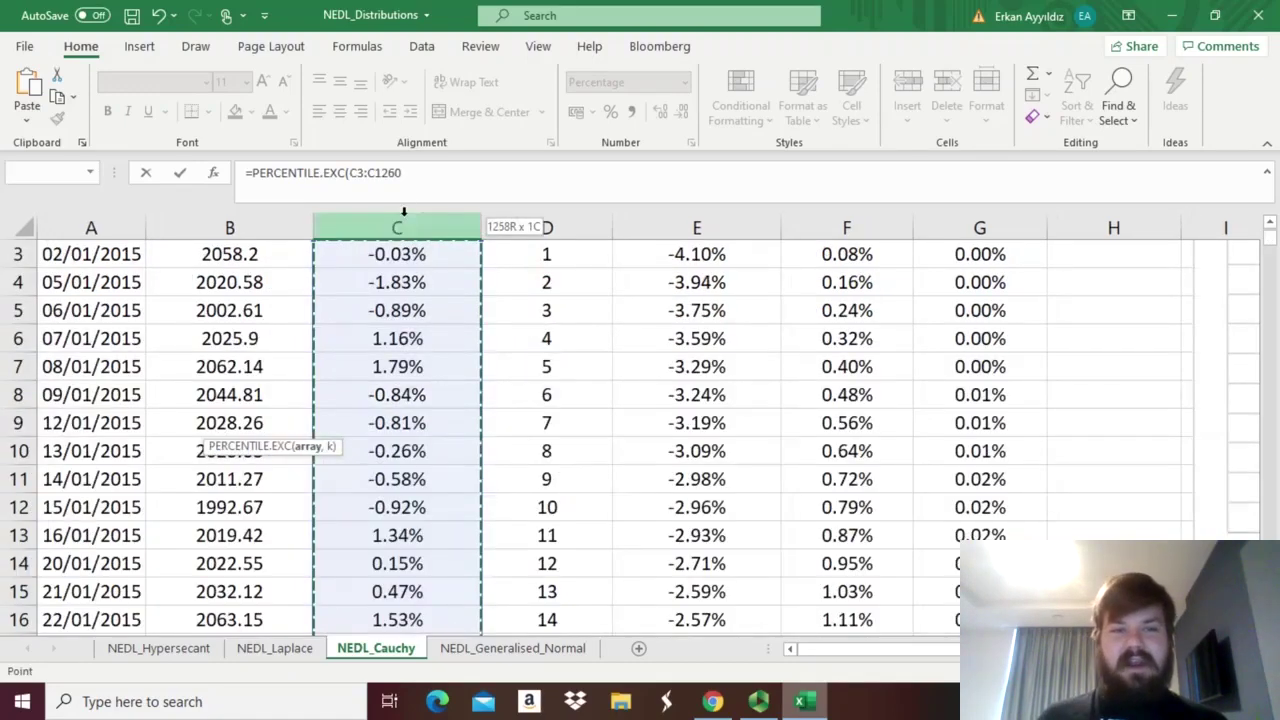
type(",")
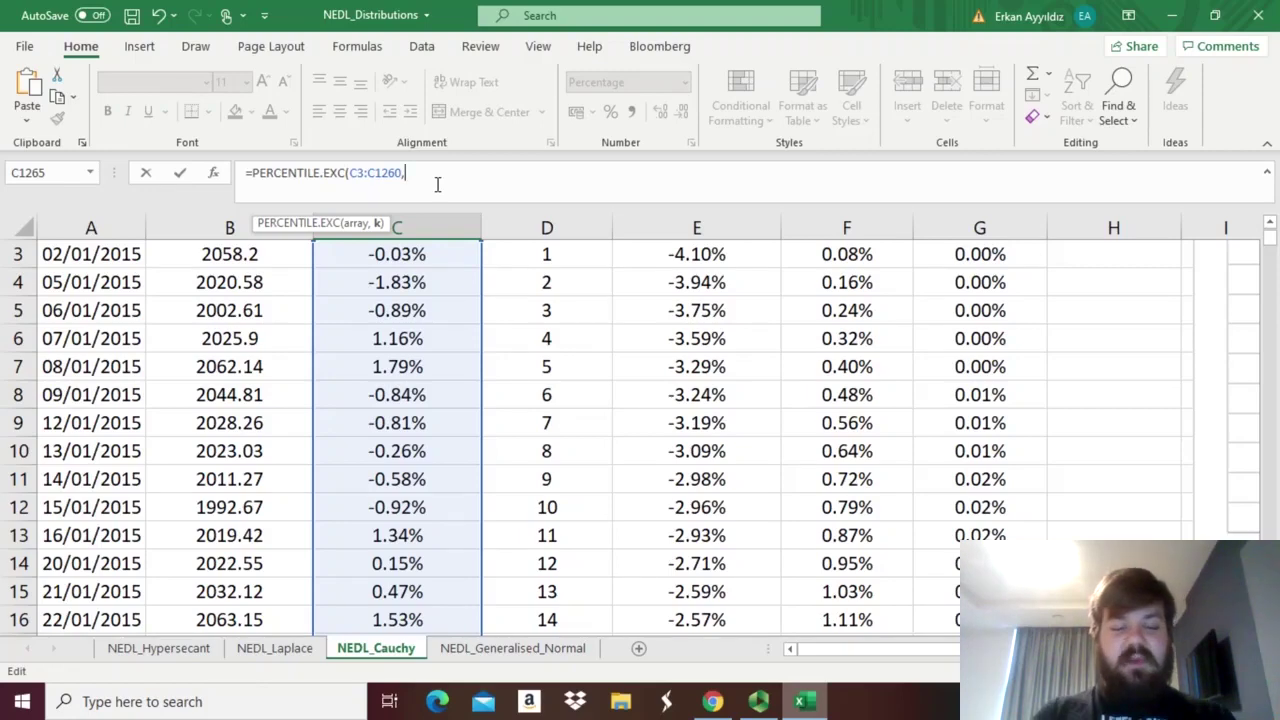
type("75%")
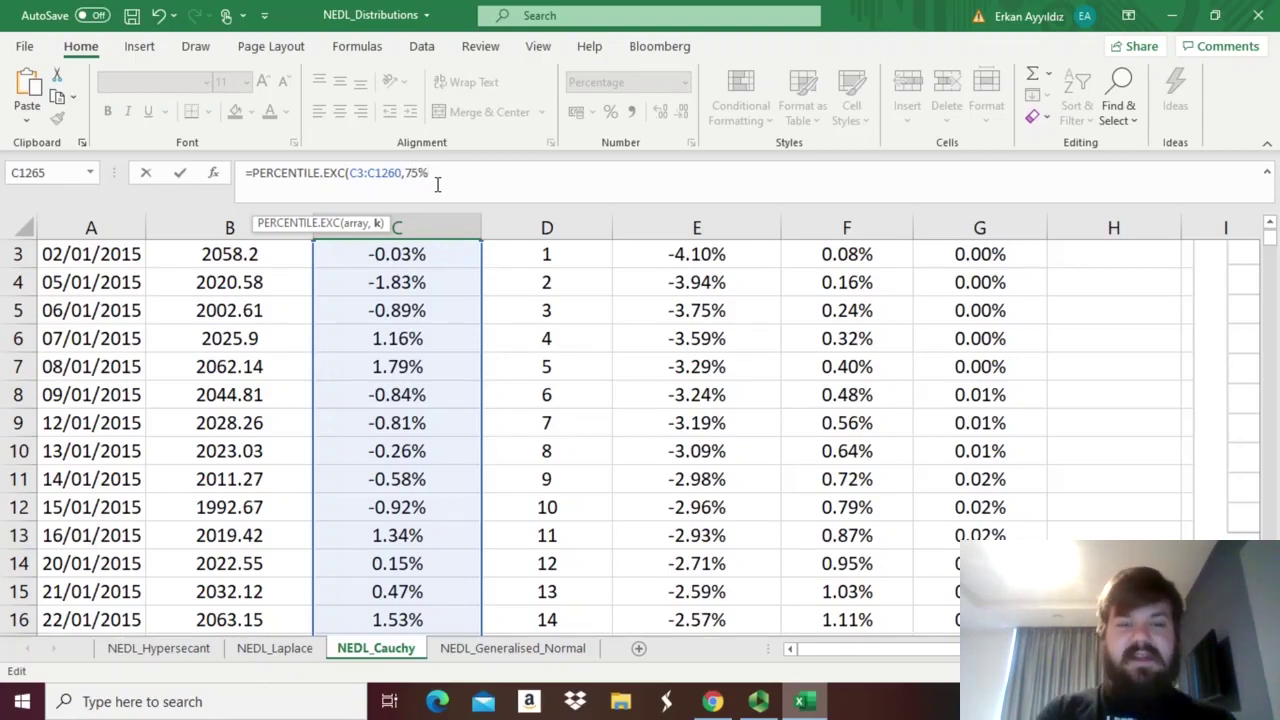
type(")")
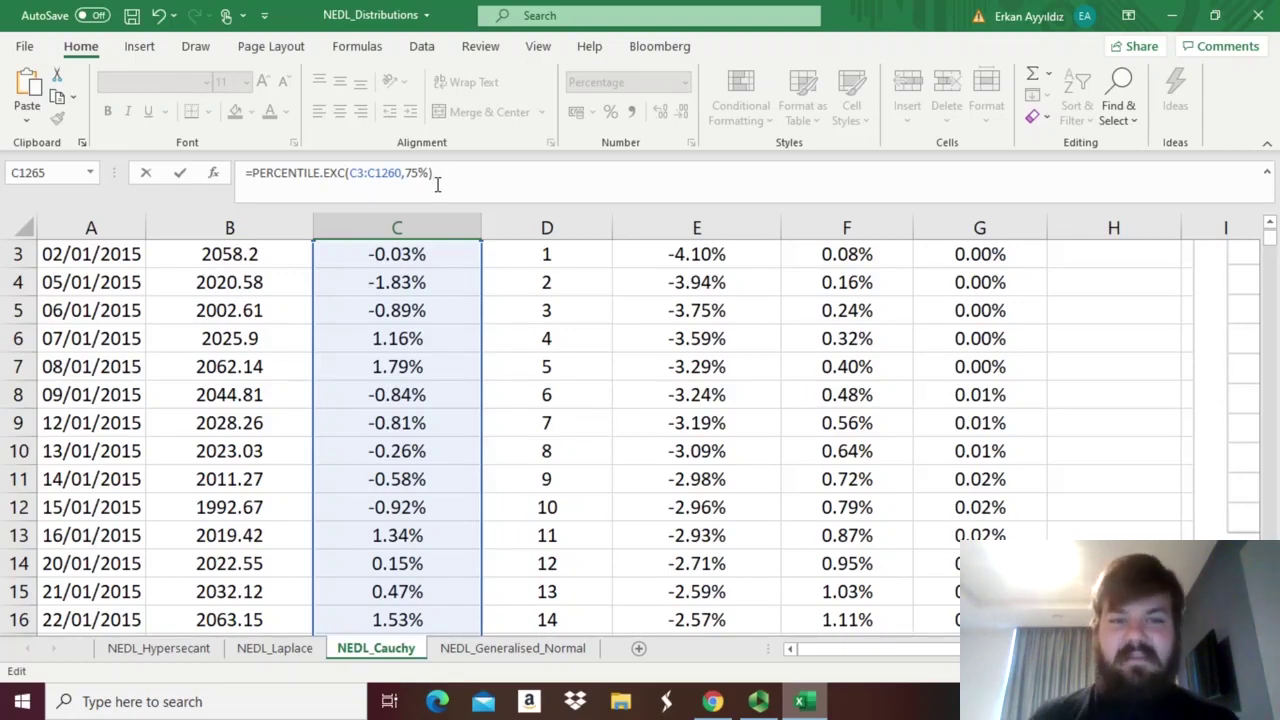
key("Return")
Compare the q(0.75) result with the MEDIAN formula in C1264
key("Up")
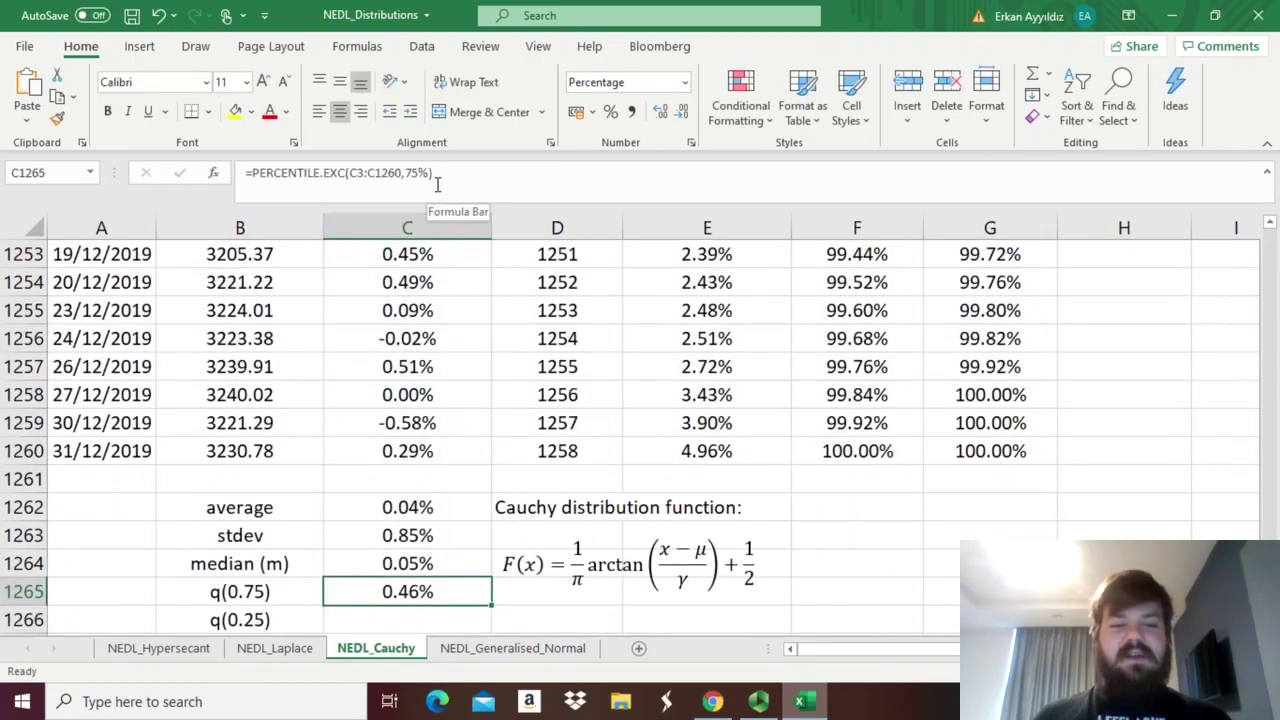
scroll(423, 371, "down", 2)
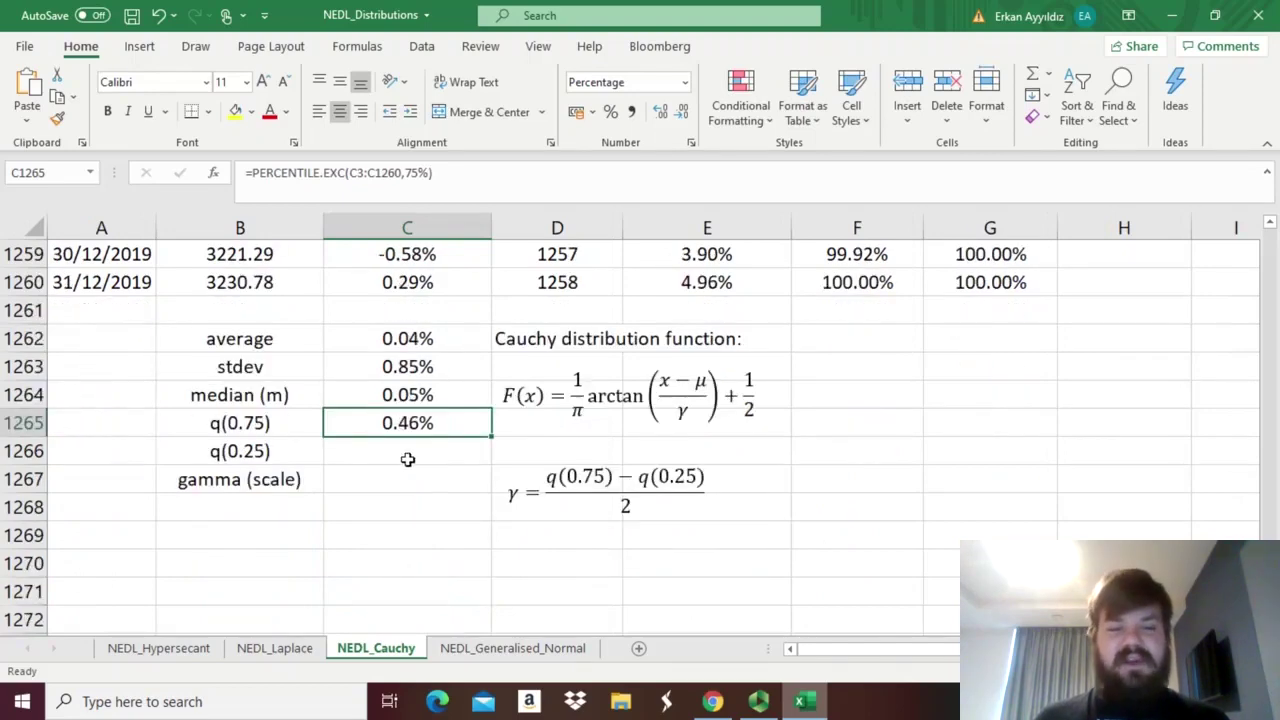
left_click(441, 398)
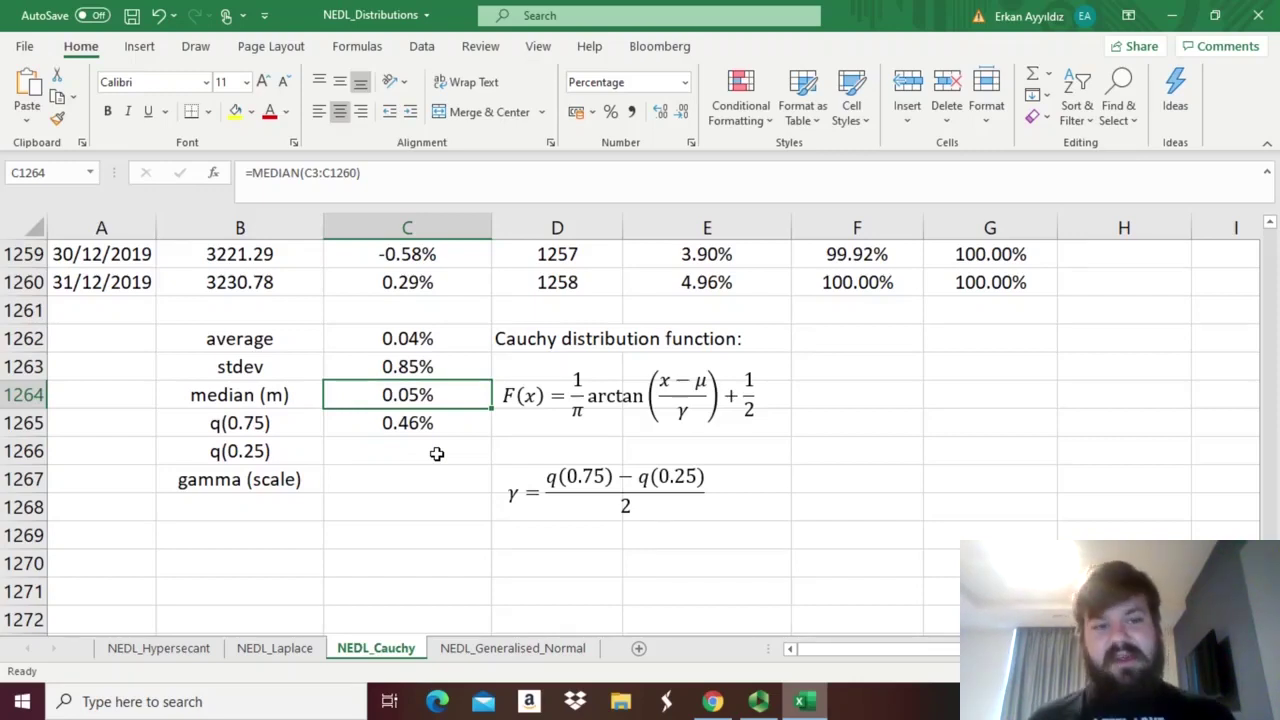
Enter =PERCENTILE.EXC(C3:C1260,25%) in C1266, giving q(0.25) of -0.29%
key("Down")
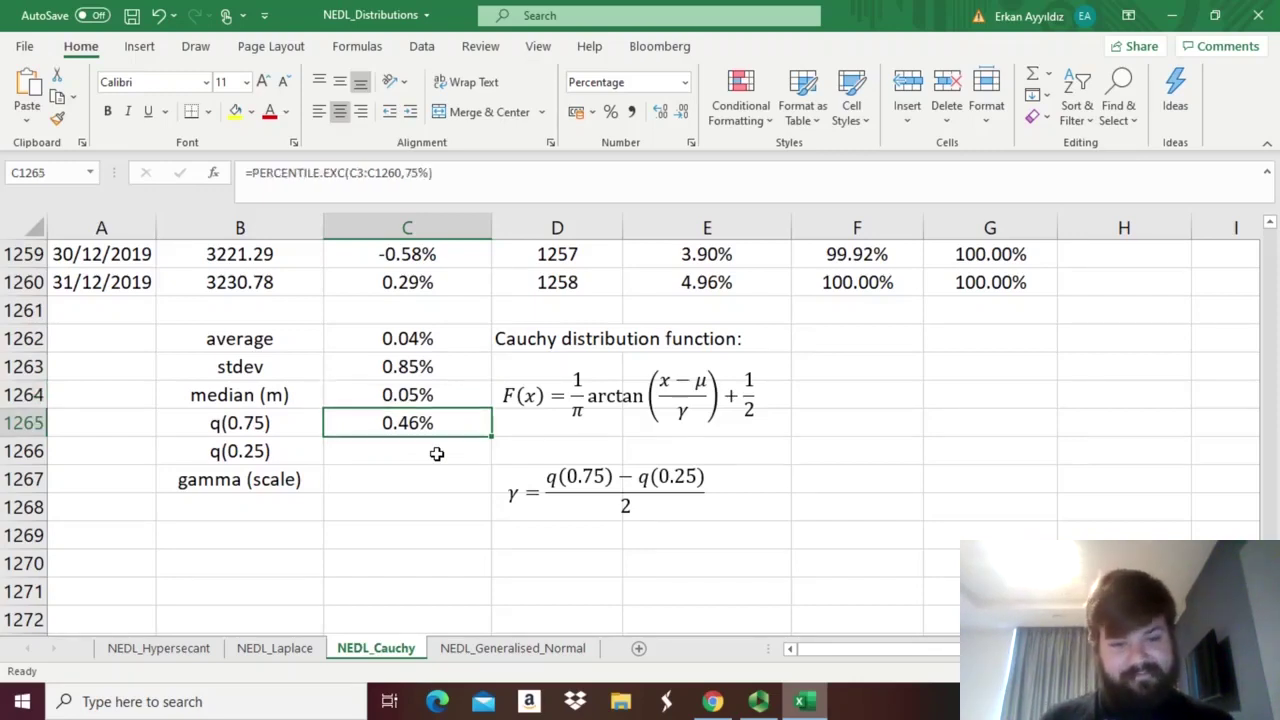
key("Down")
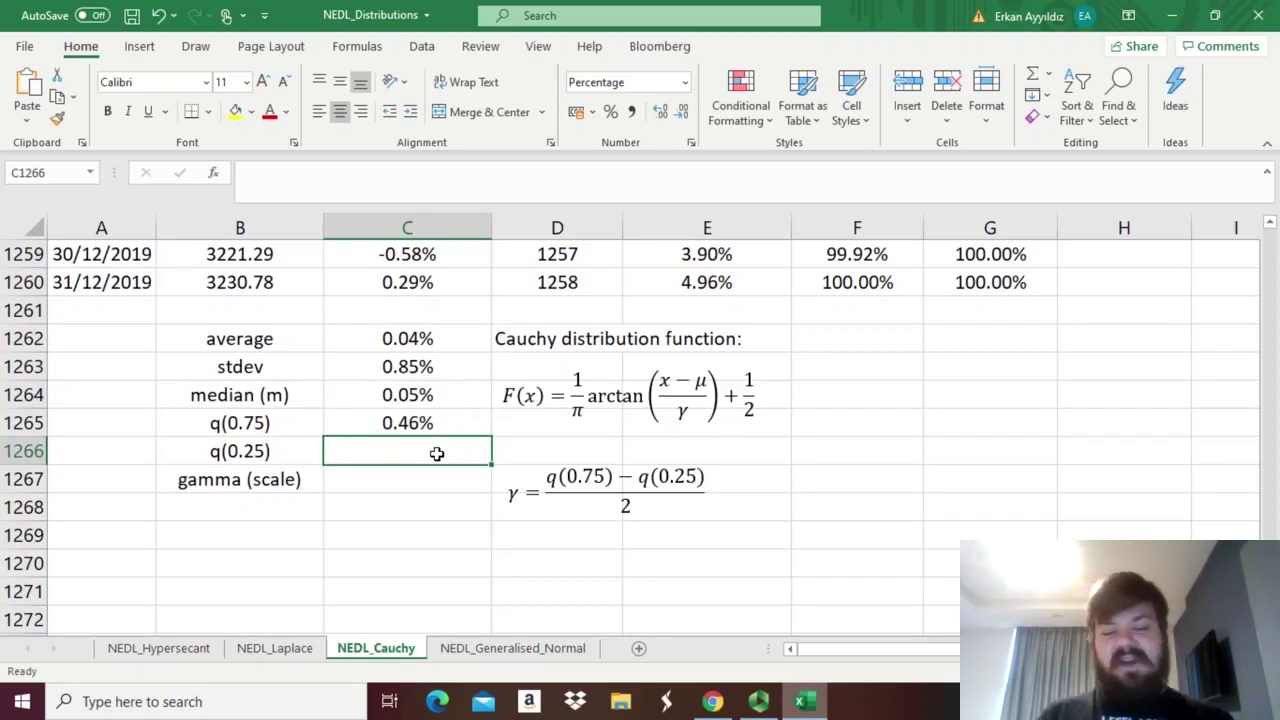
type("=P")
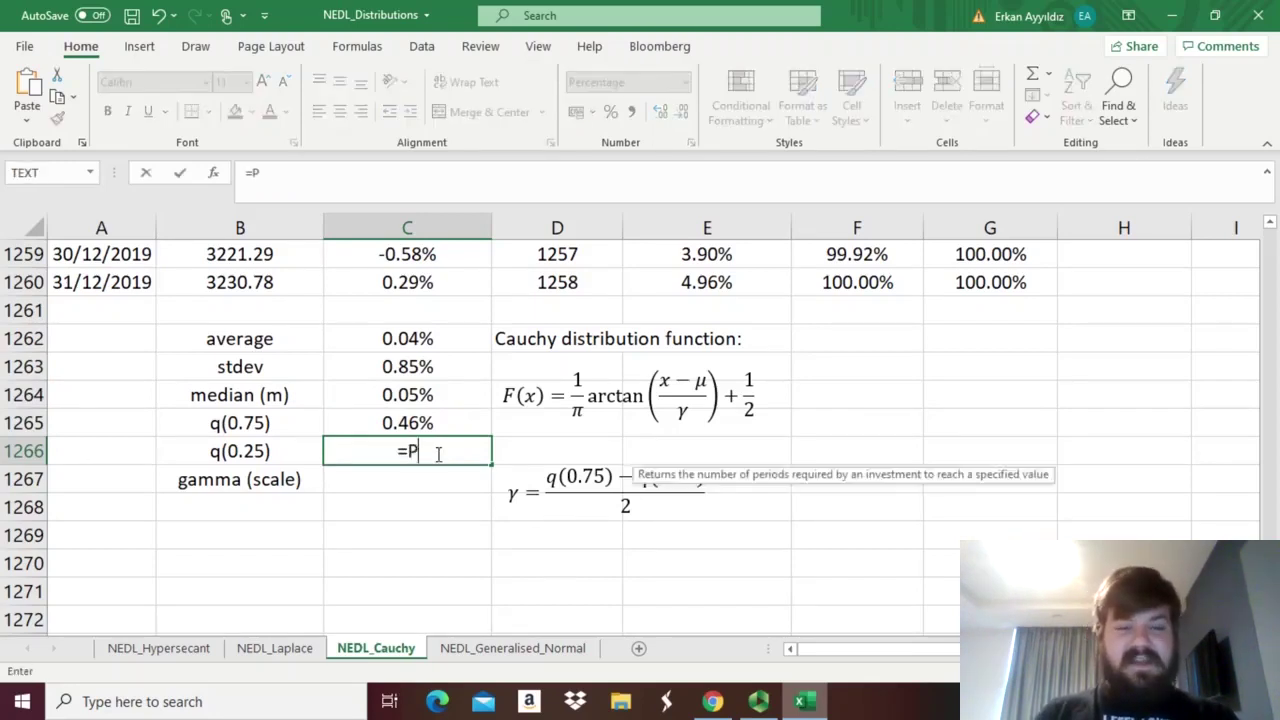
type("ERCEN")
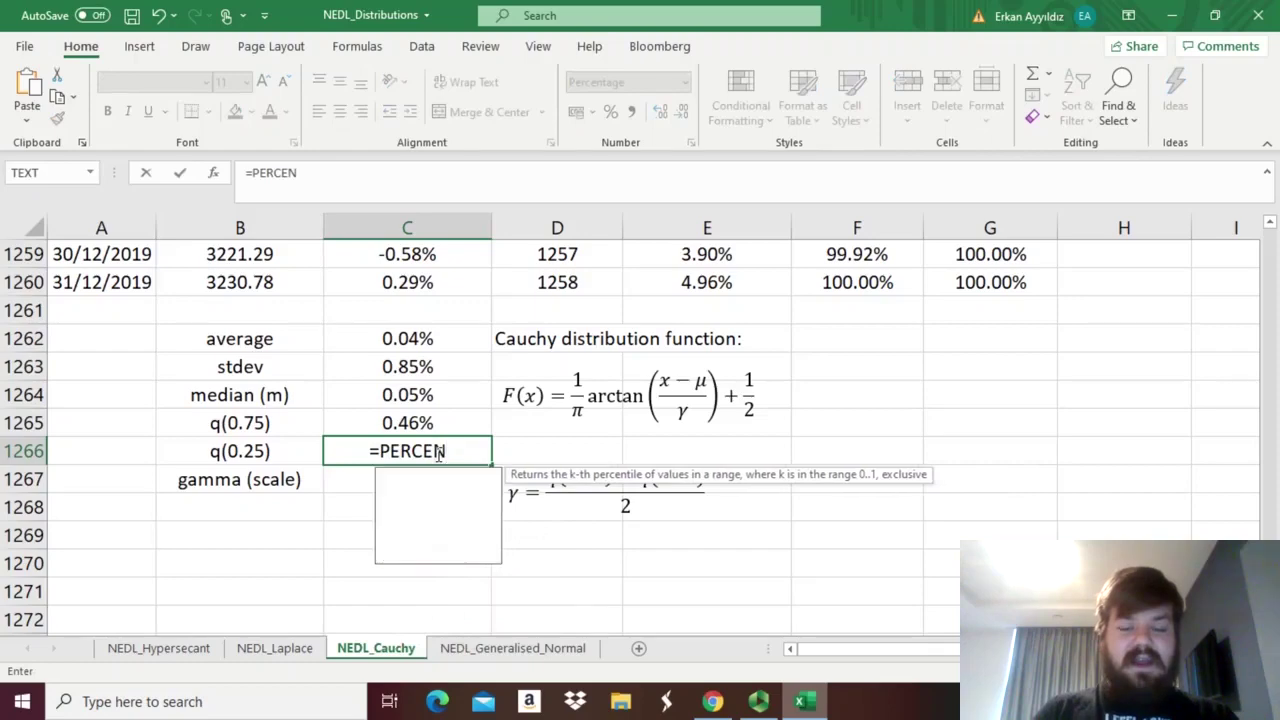
type("TILE.EXC")
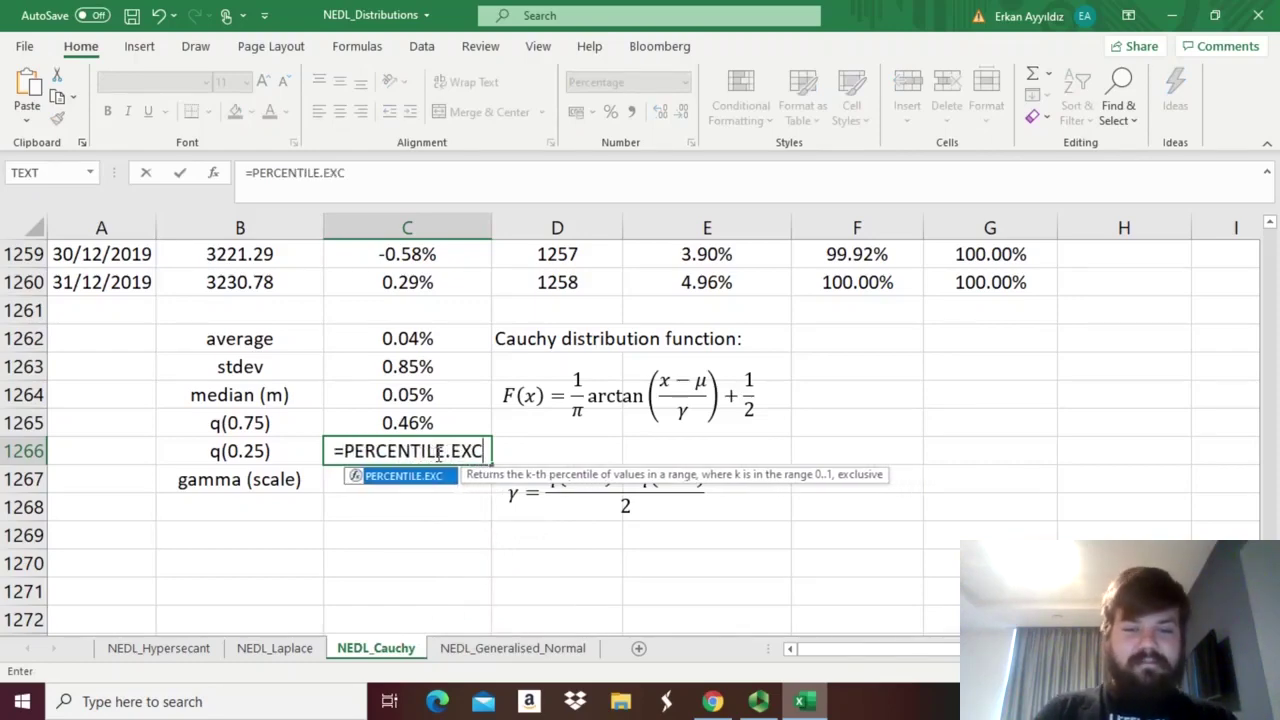
type("(")
left_click(420, 274)
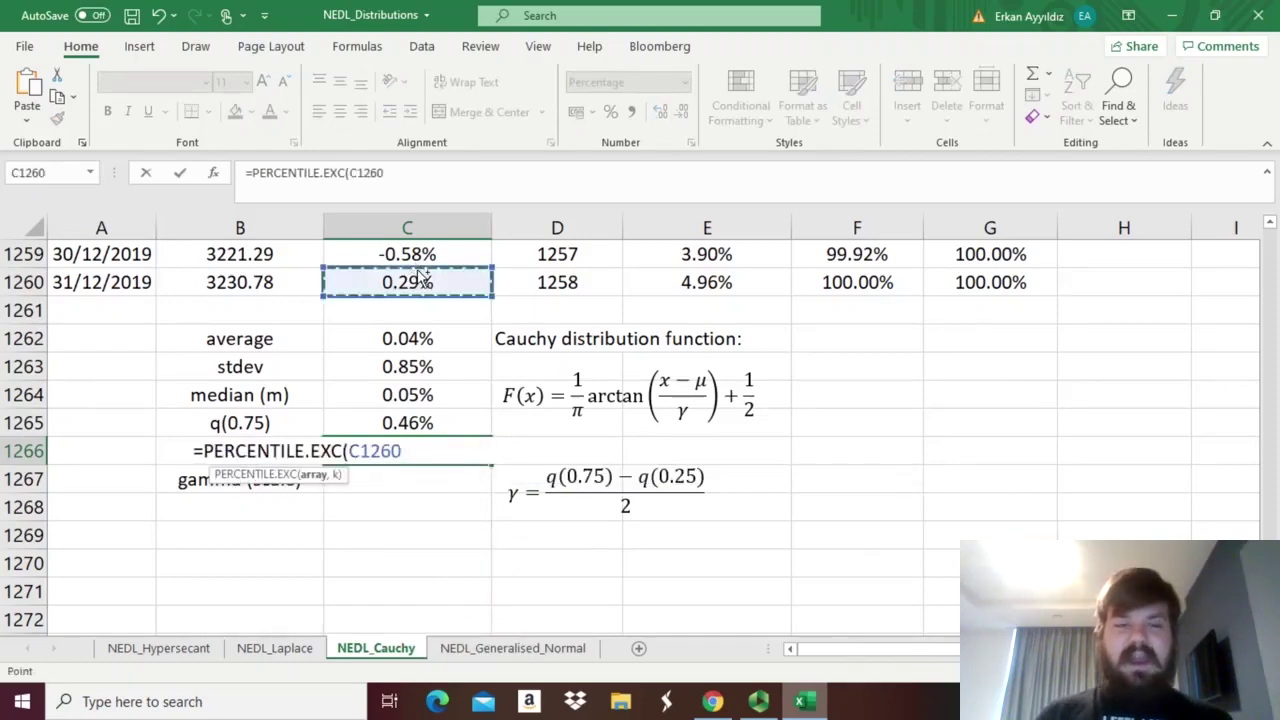
key("ctrl+shift+Up")
type(",25%")
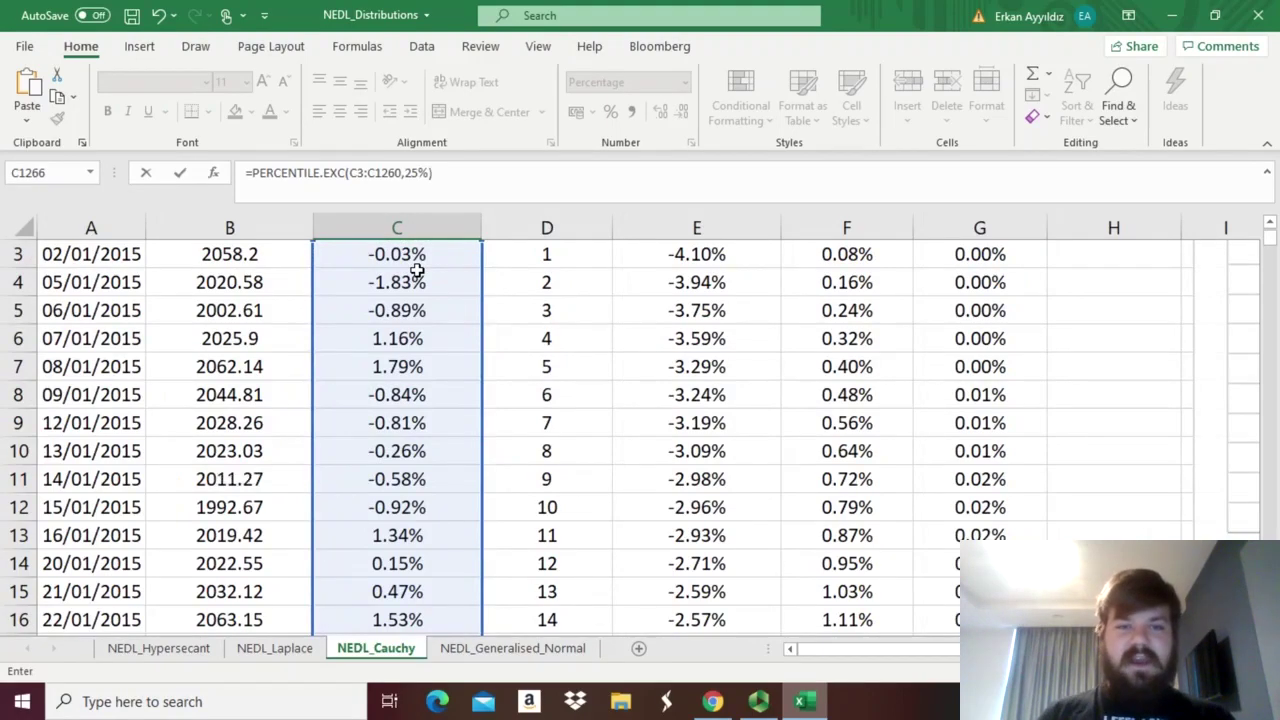
key("Return")
key("Up")
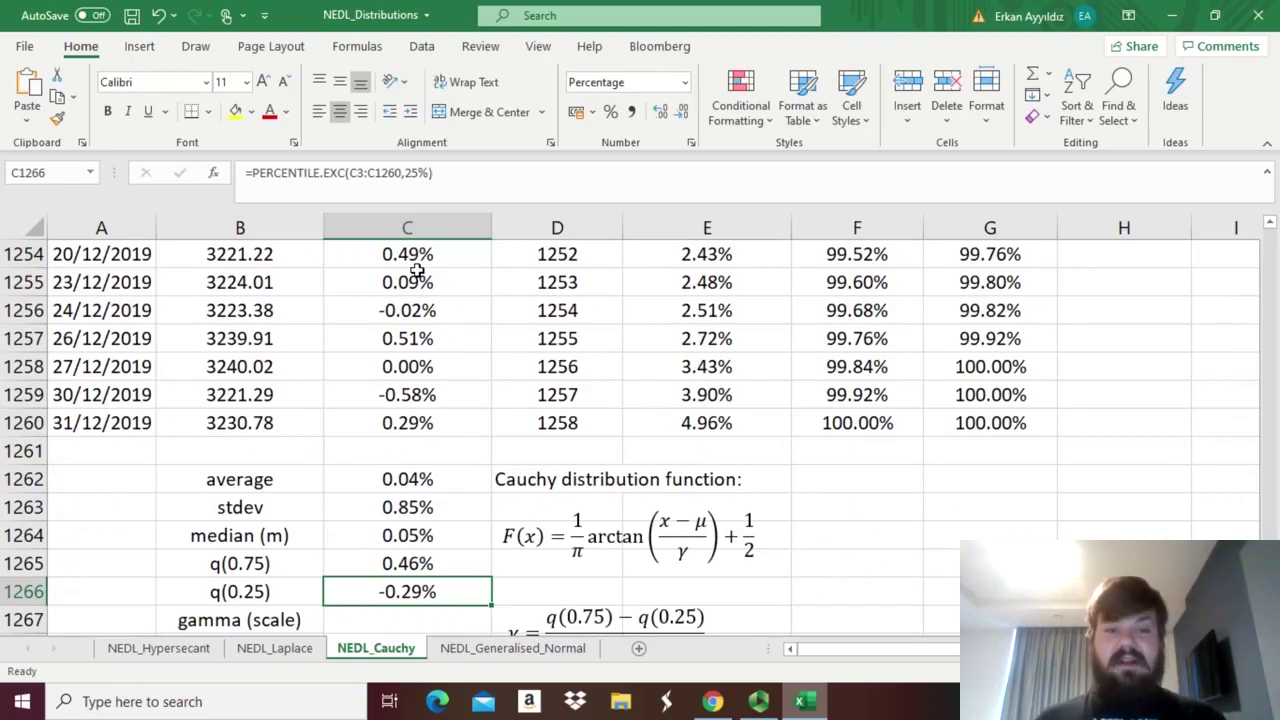
left_click(414, 538)
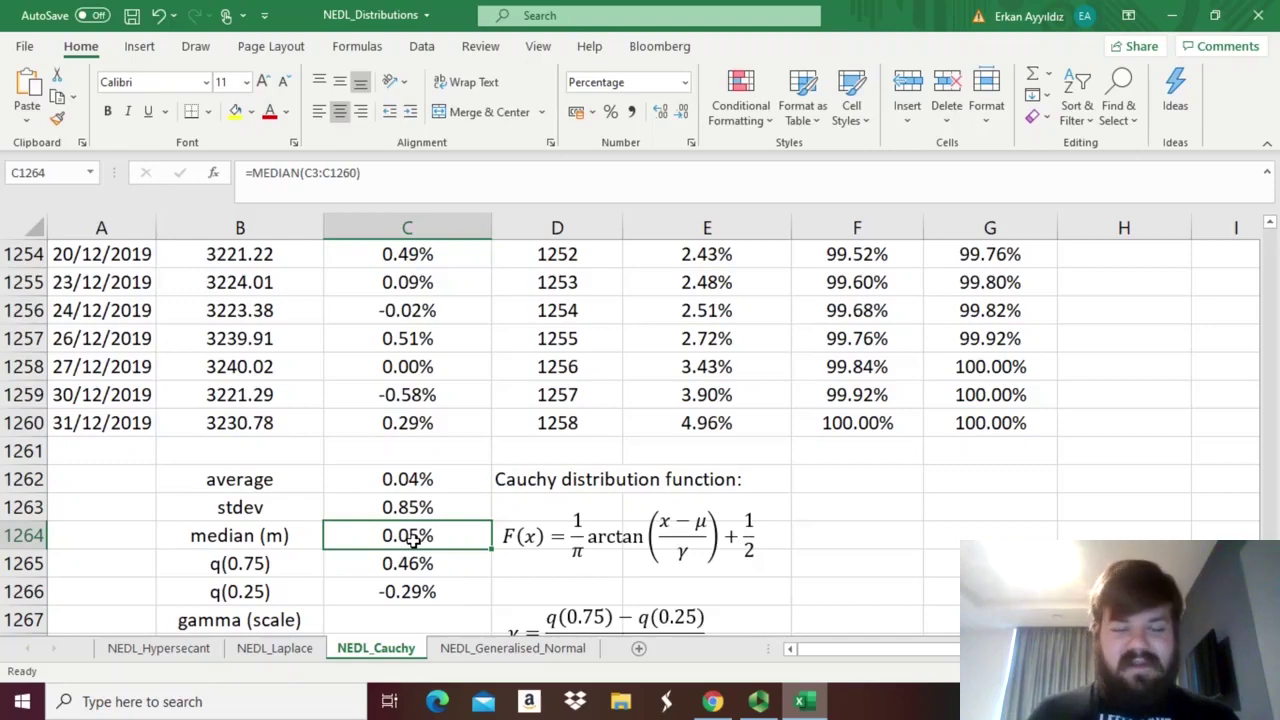
Enter =(C1265-C1266)/2 in the gamma cell C1267, giving 0.38%
scroll(410, 536, "down", 2)
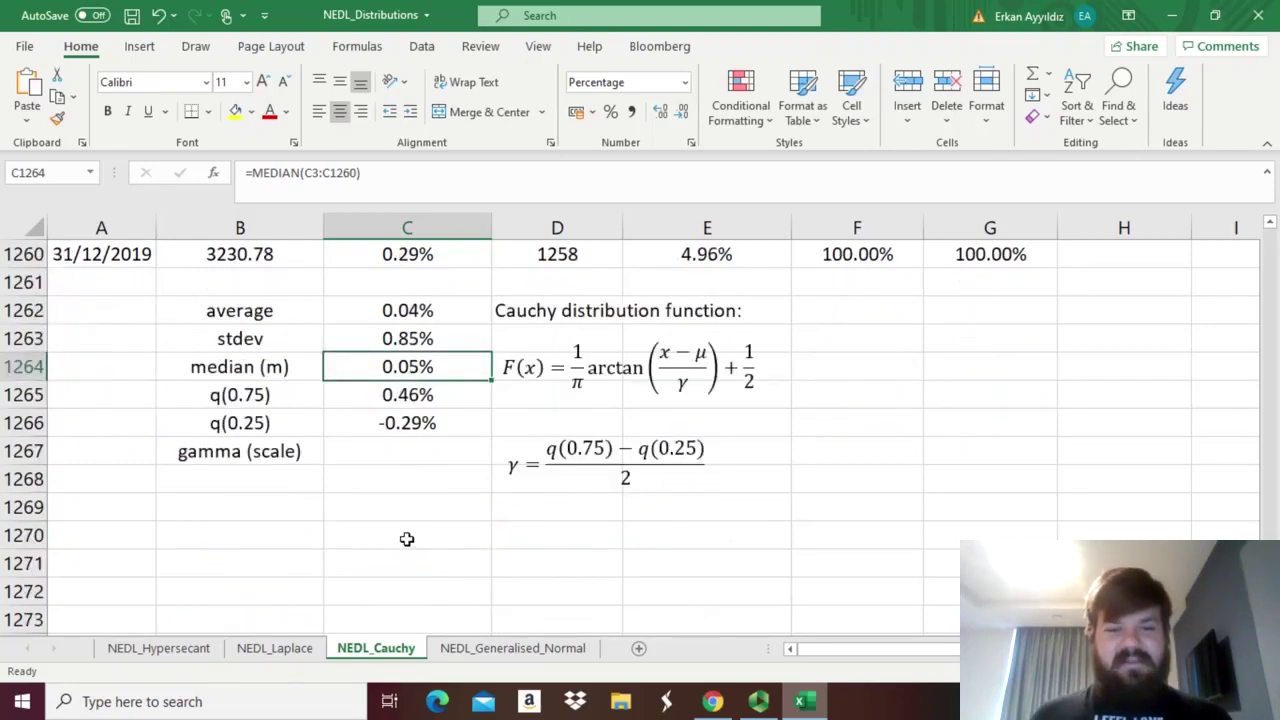
left_click(414, 451)
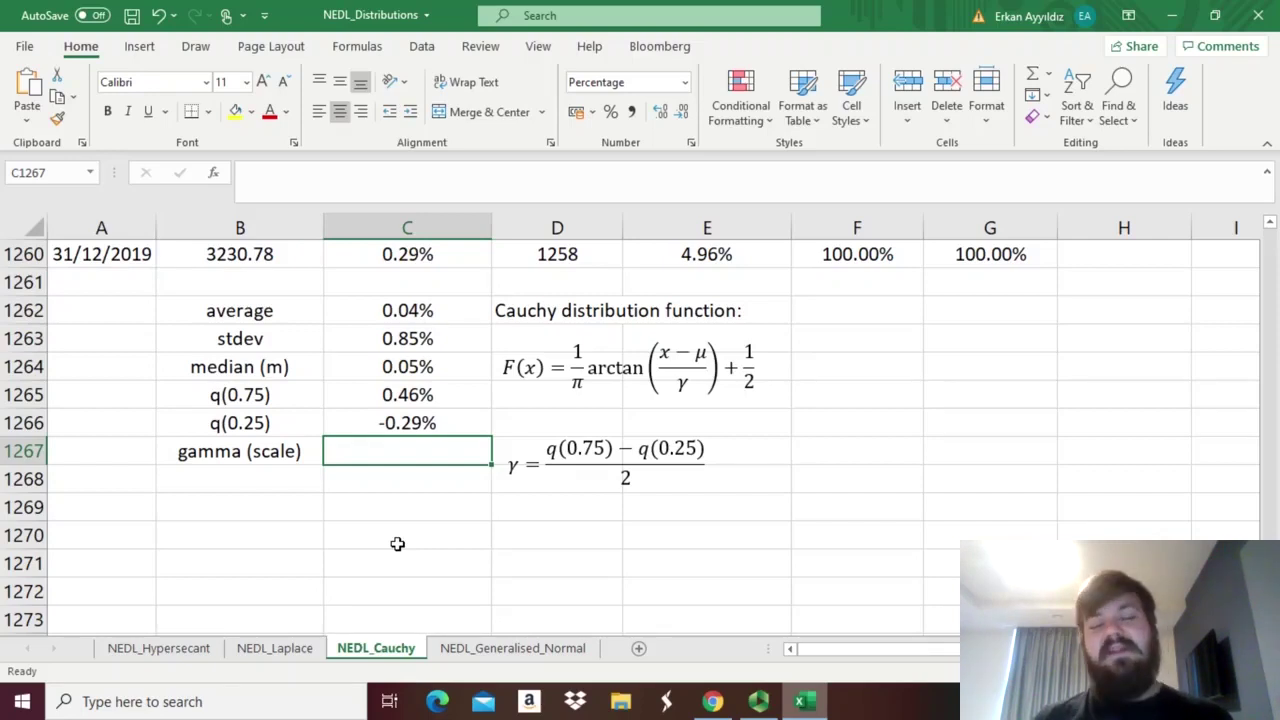
type("=")
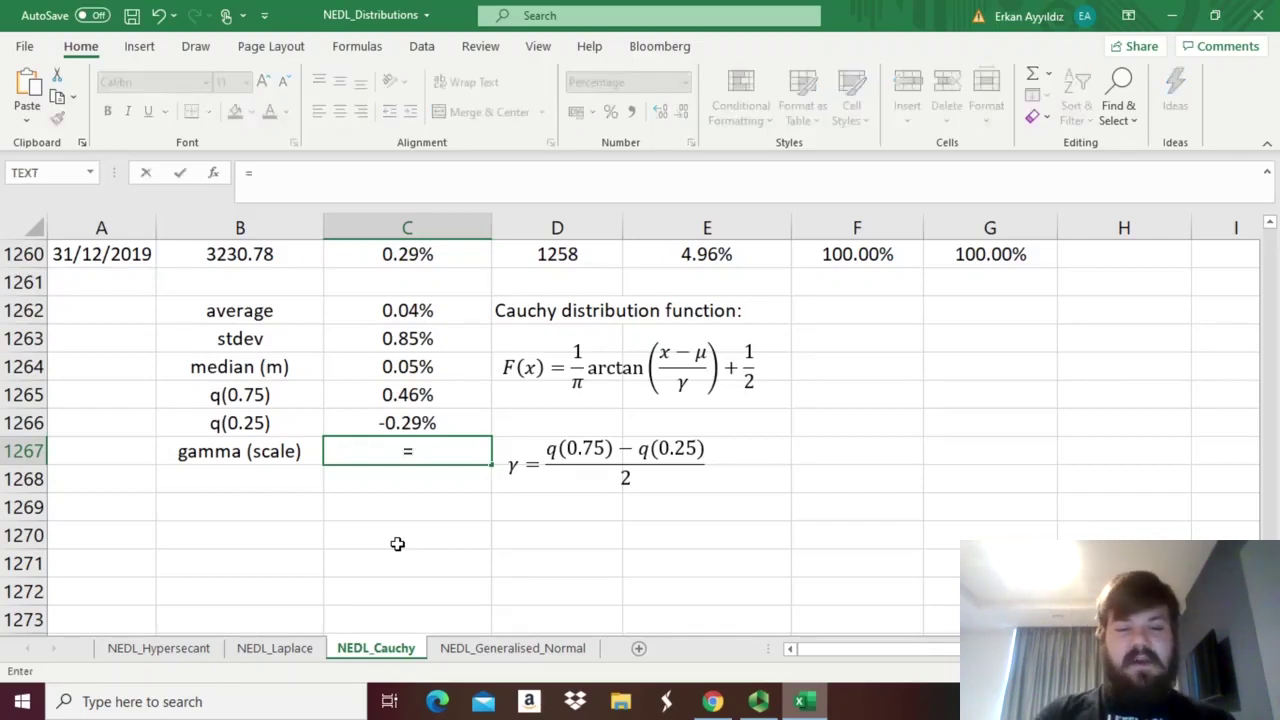
type("(")
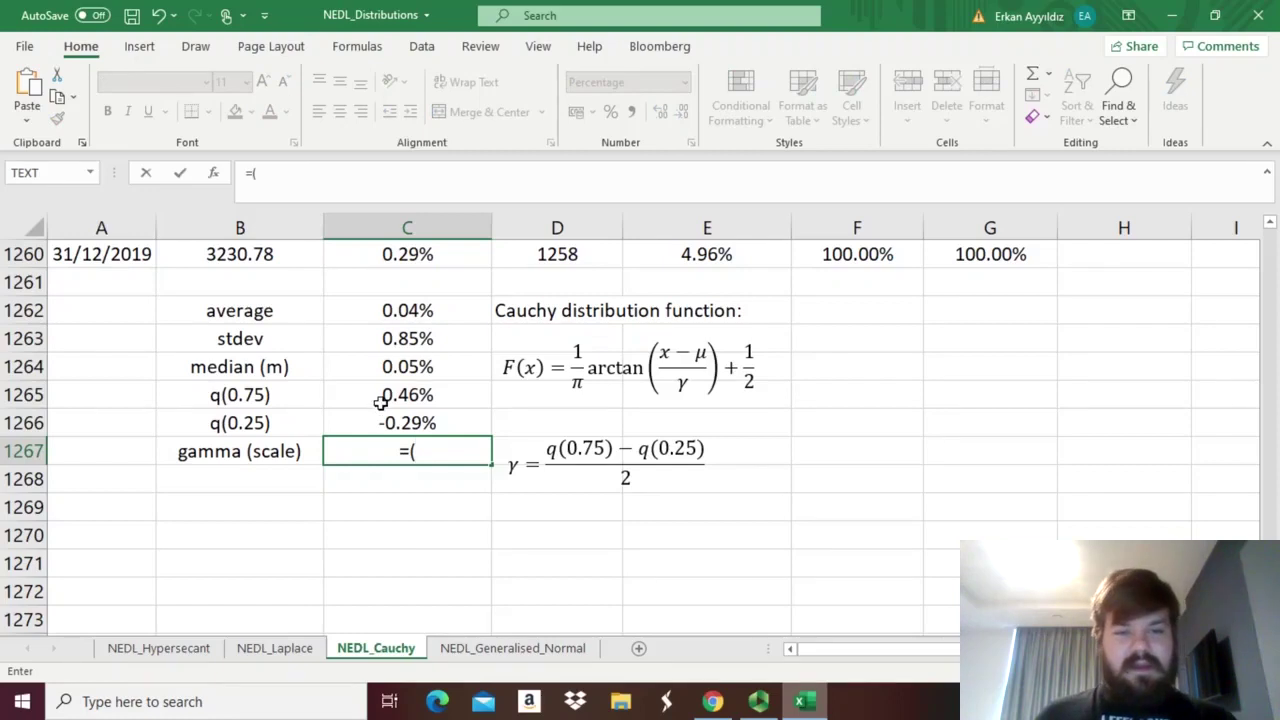
left_click(380, 402)
type("-")
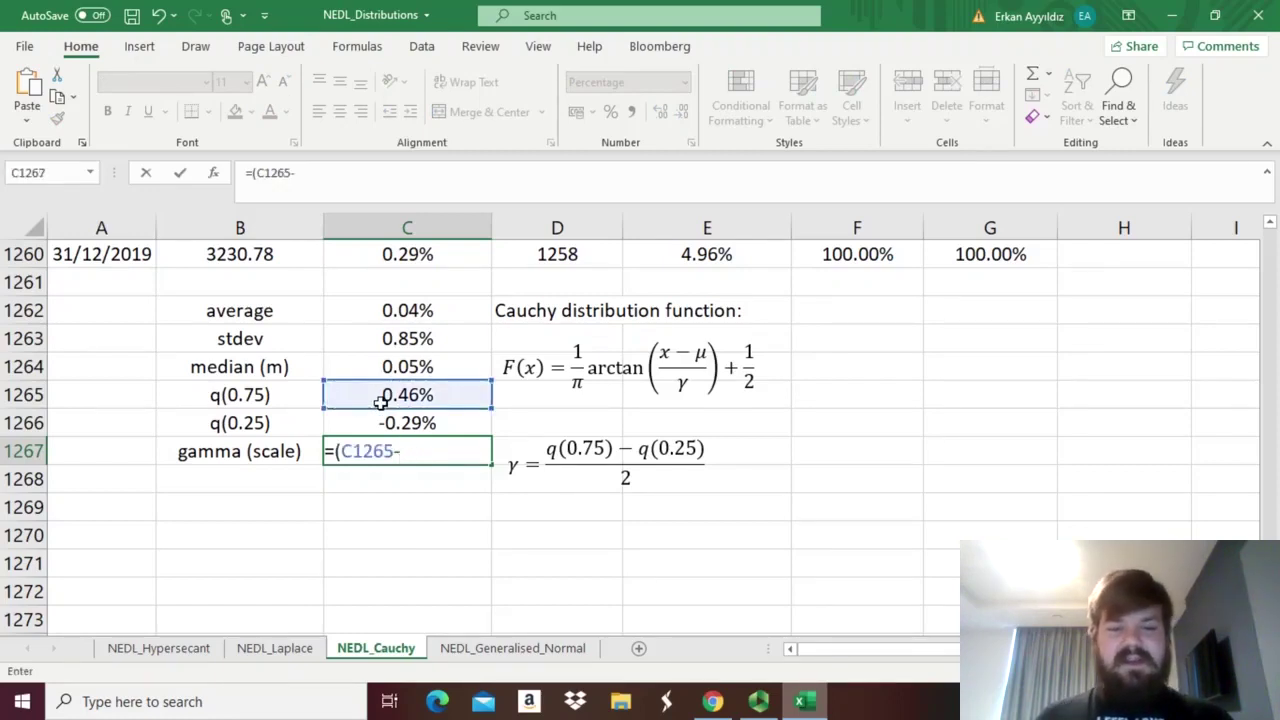
left_click(396, 423)
type(")/")
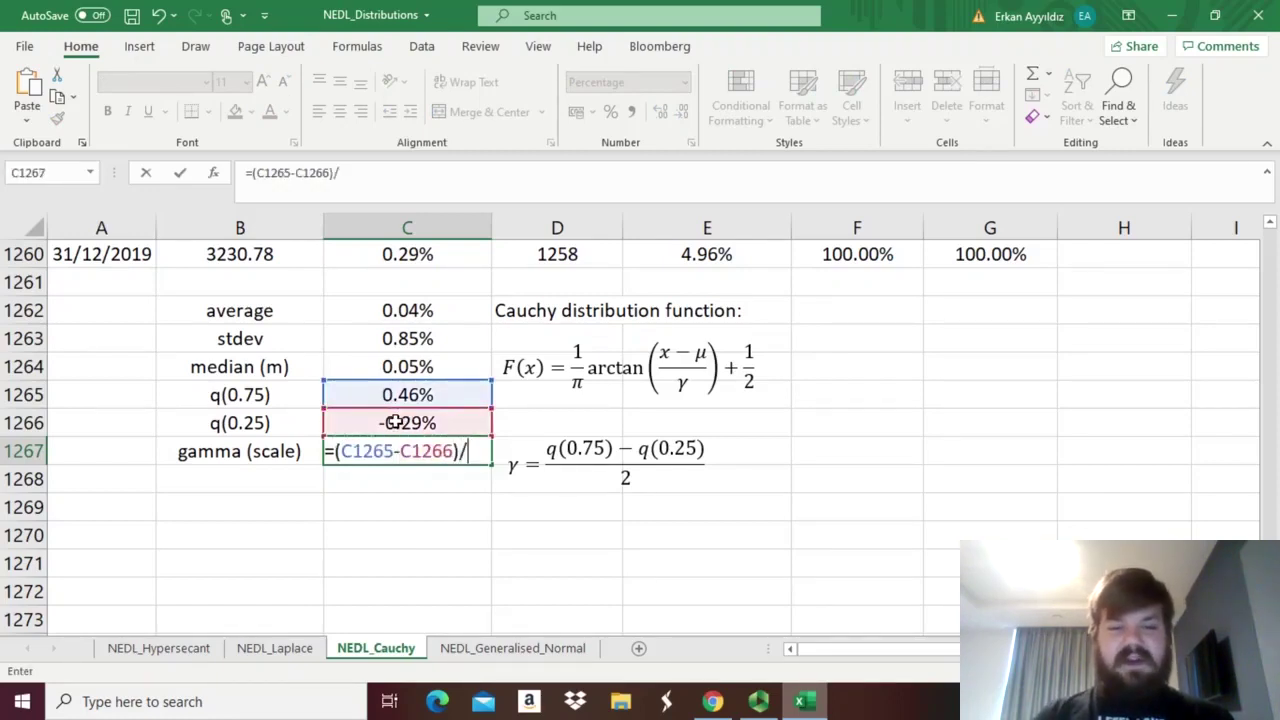
type("2")
key("Return")
key("Up")
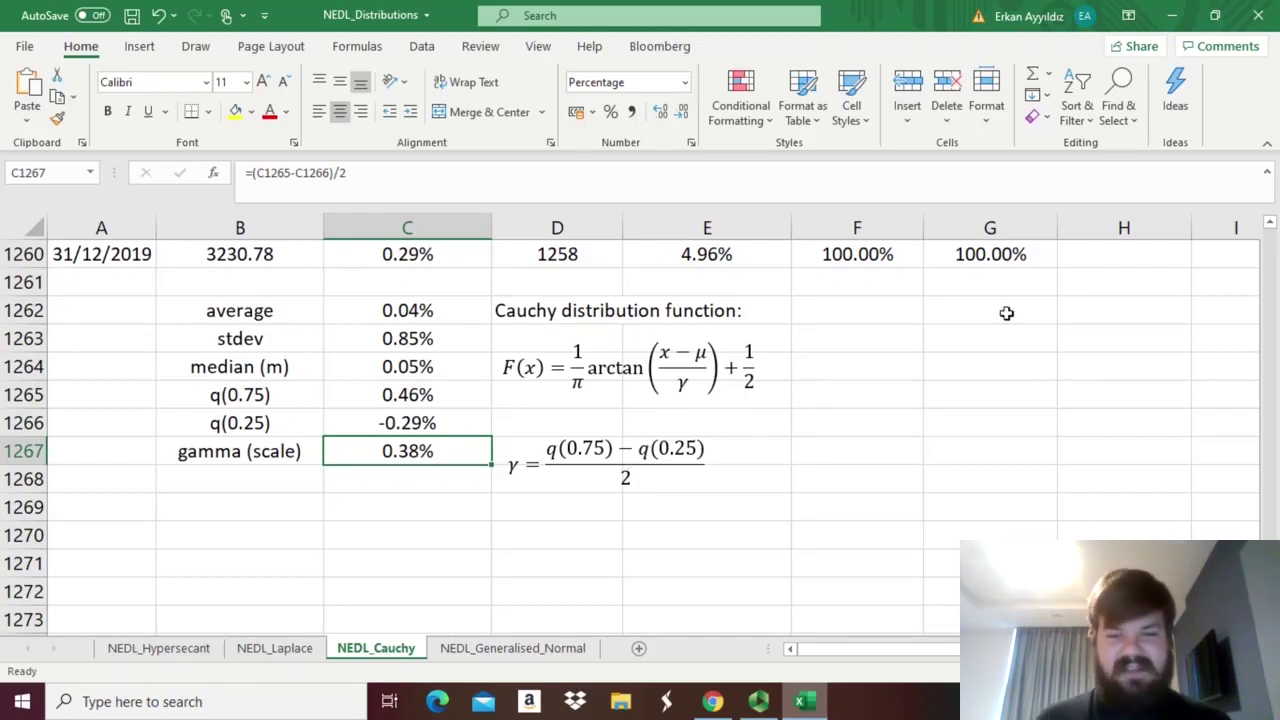
After checking column G's normal CDF, start H3 with =1/PI()*ATAN((E3-
scroll(962, 344, "up", 1)
left_click(1025, 338)
key("ctrl+Up")
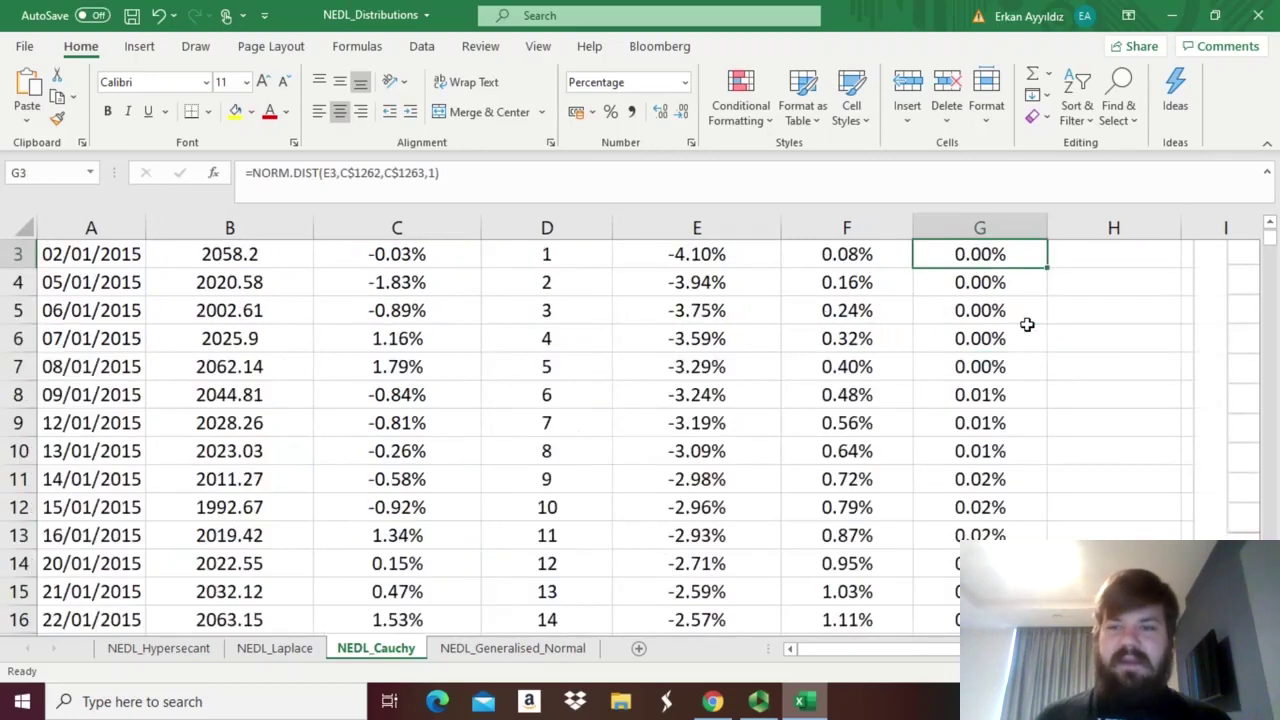
scroll(1214, 374, "up", 1)
left_click(1106, 314)
type("=")
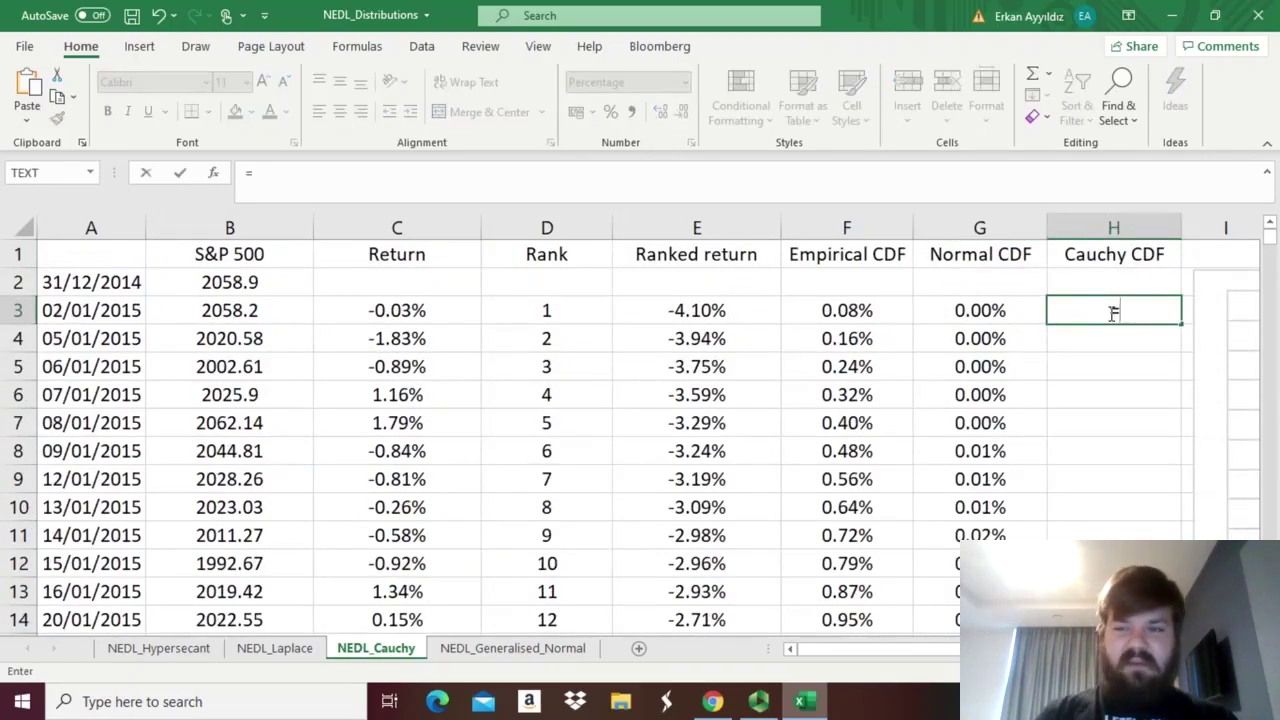
type("1/PI")
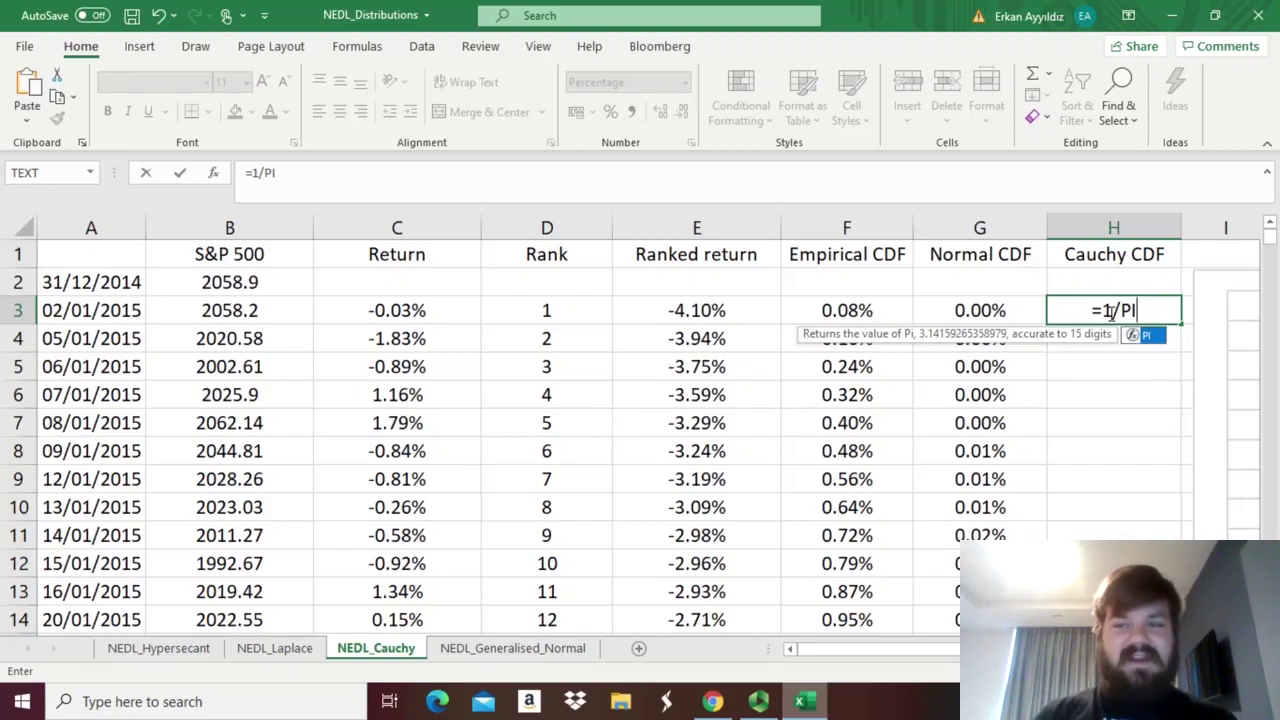
type("()")
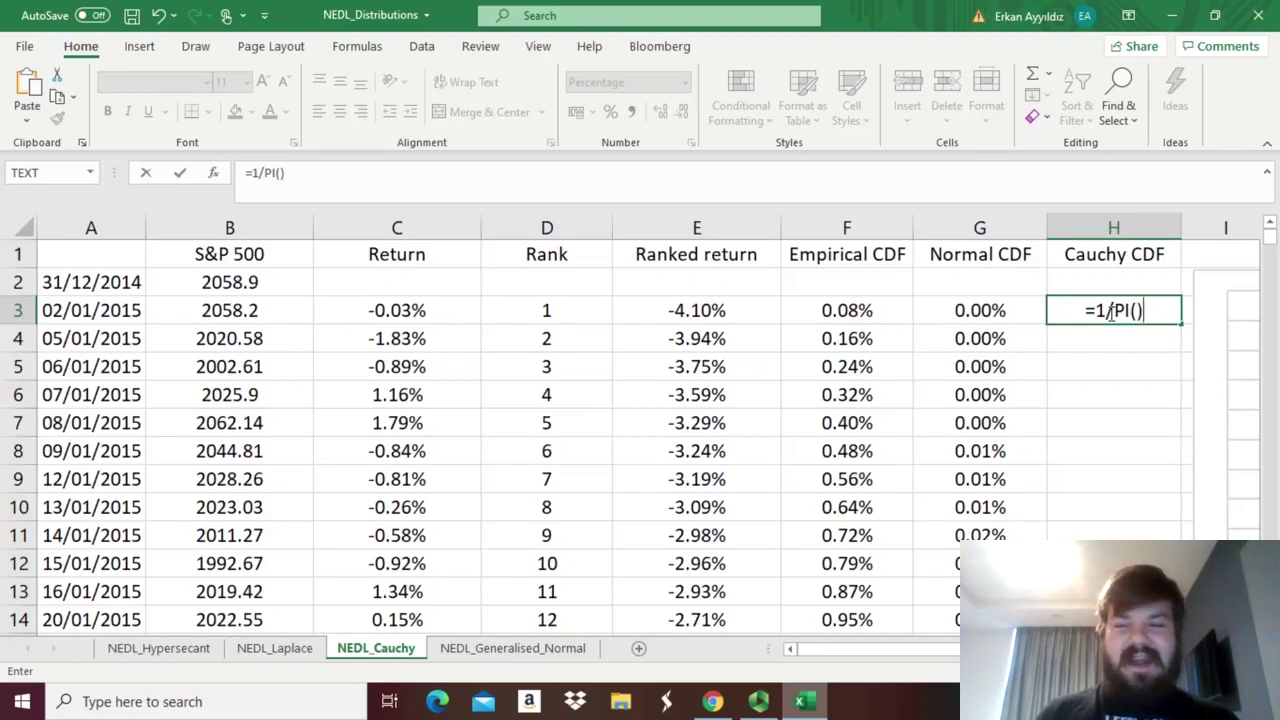
type("*")
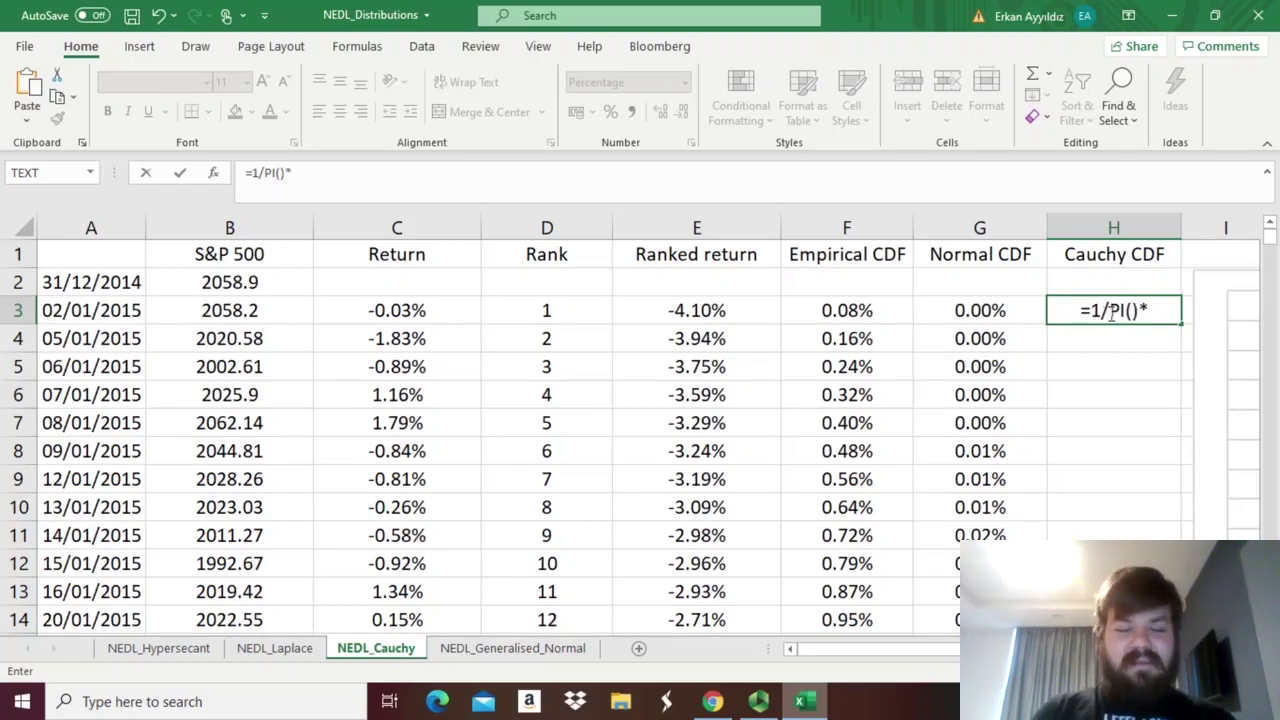
type("ATAN")
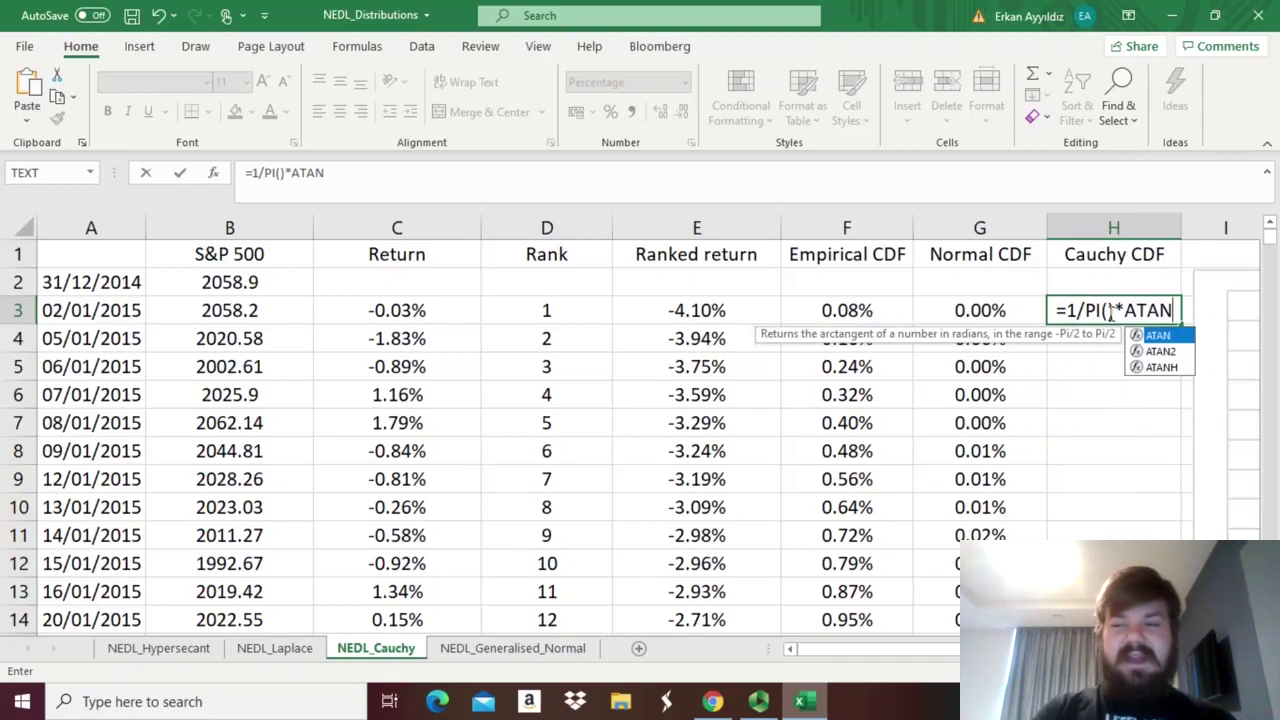
type("((")
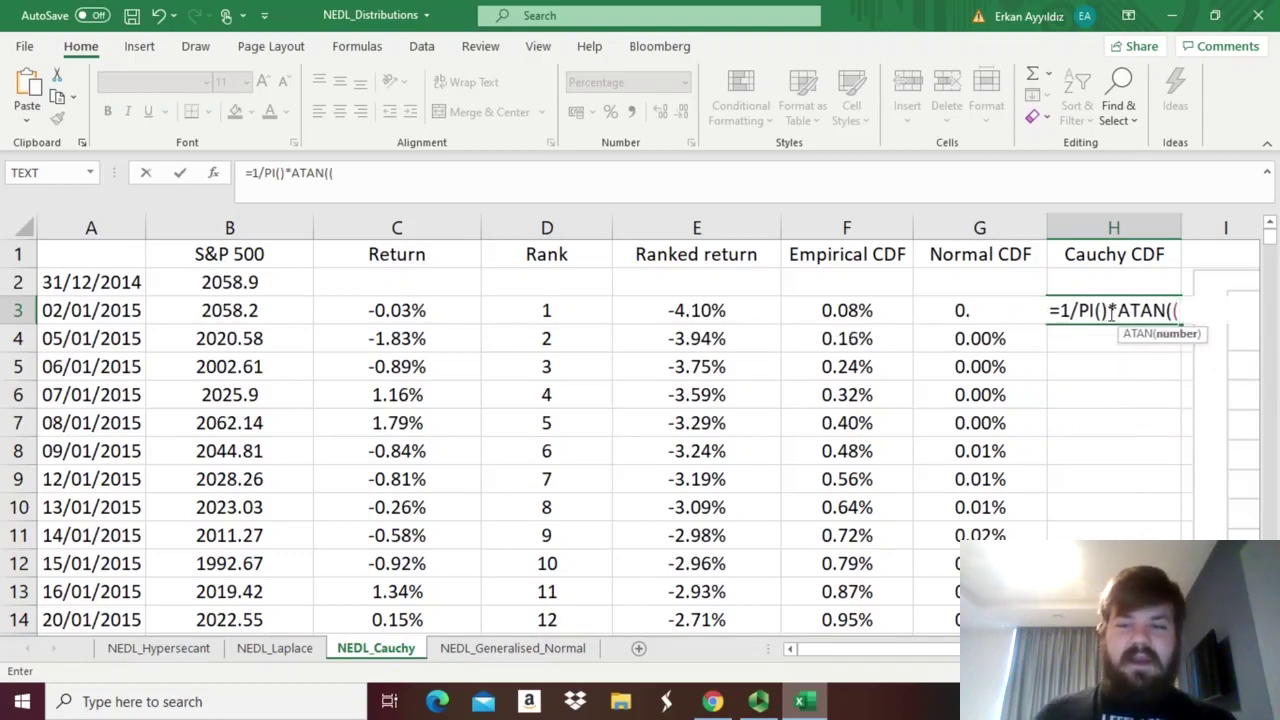
left_click(652, 308)
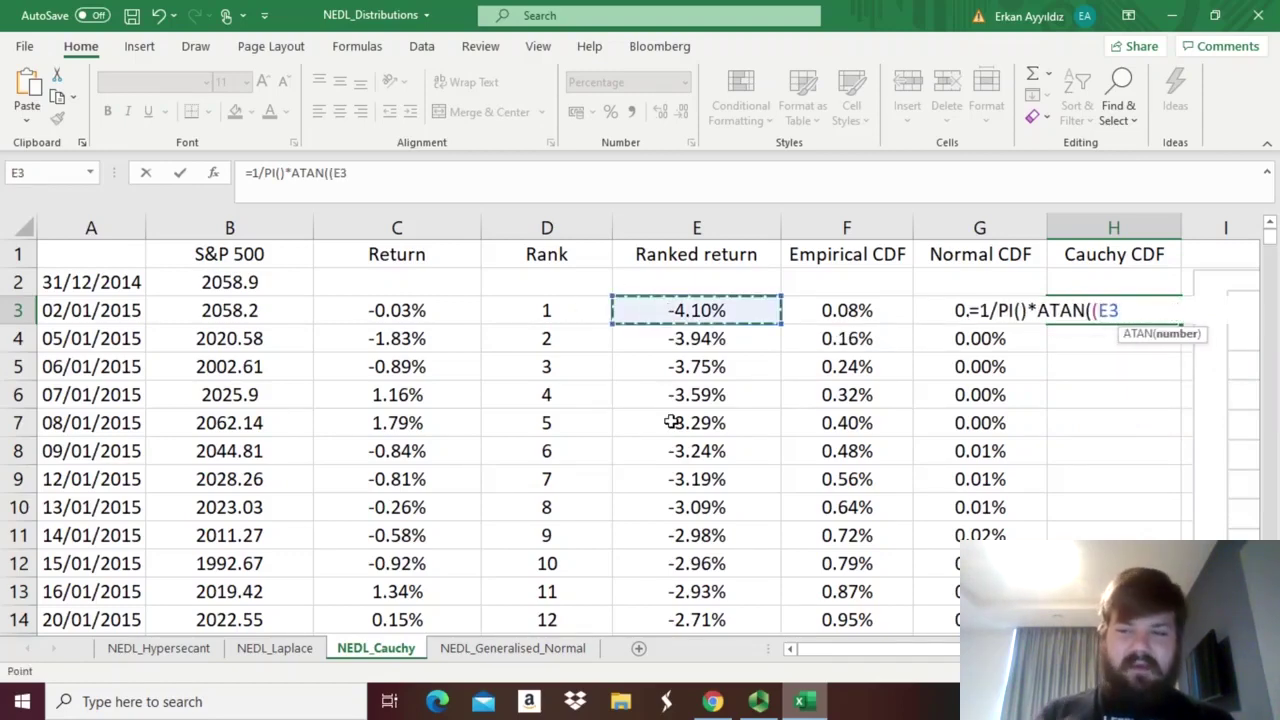
type("-")
Subtract the median using the row-locked reference C$1264
scroll(368, 420, "down", 7)
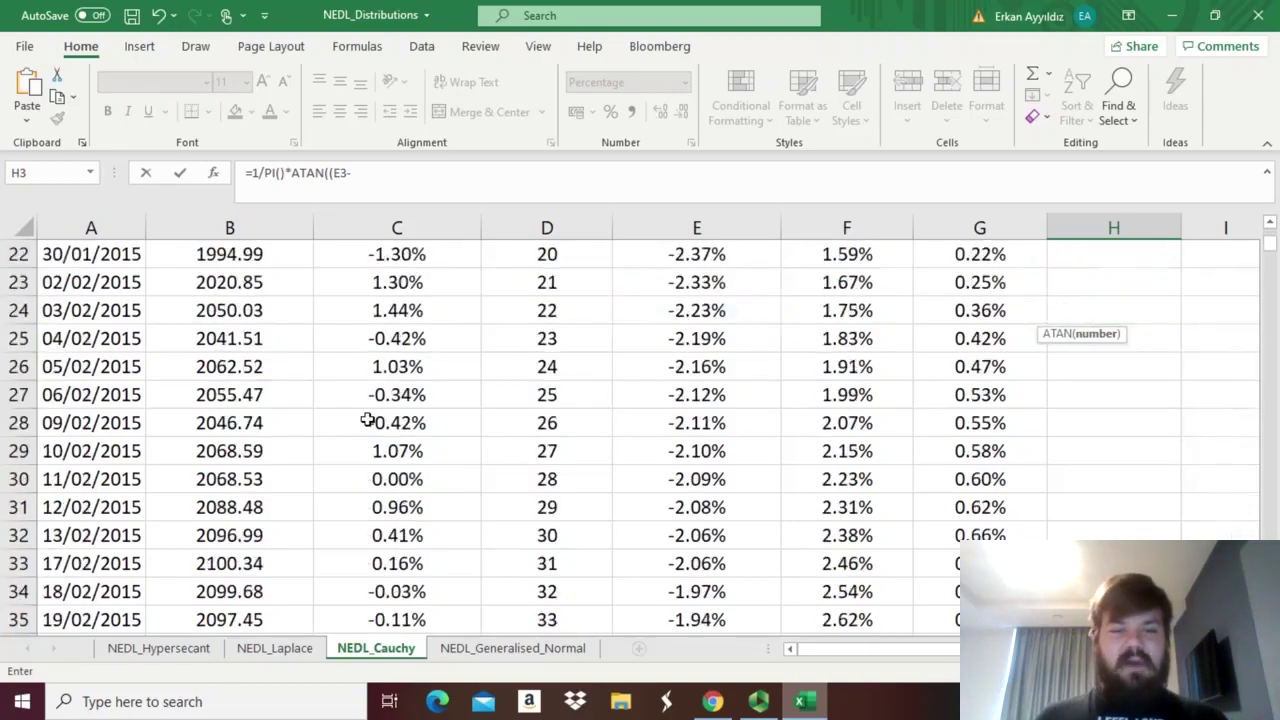
scroll(368, 420, "down", 14)
scroll(368, 420, "down", 12)
scroll(368, 420, "down", 14)
scroll(368, 420, "down", 5)
left_click(368, 420)
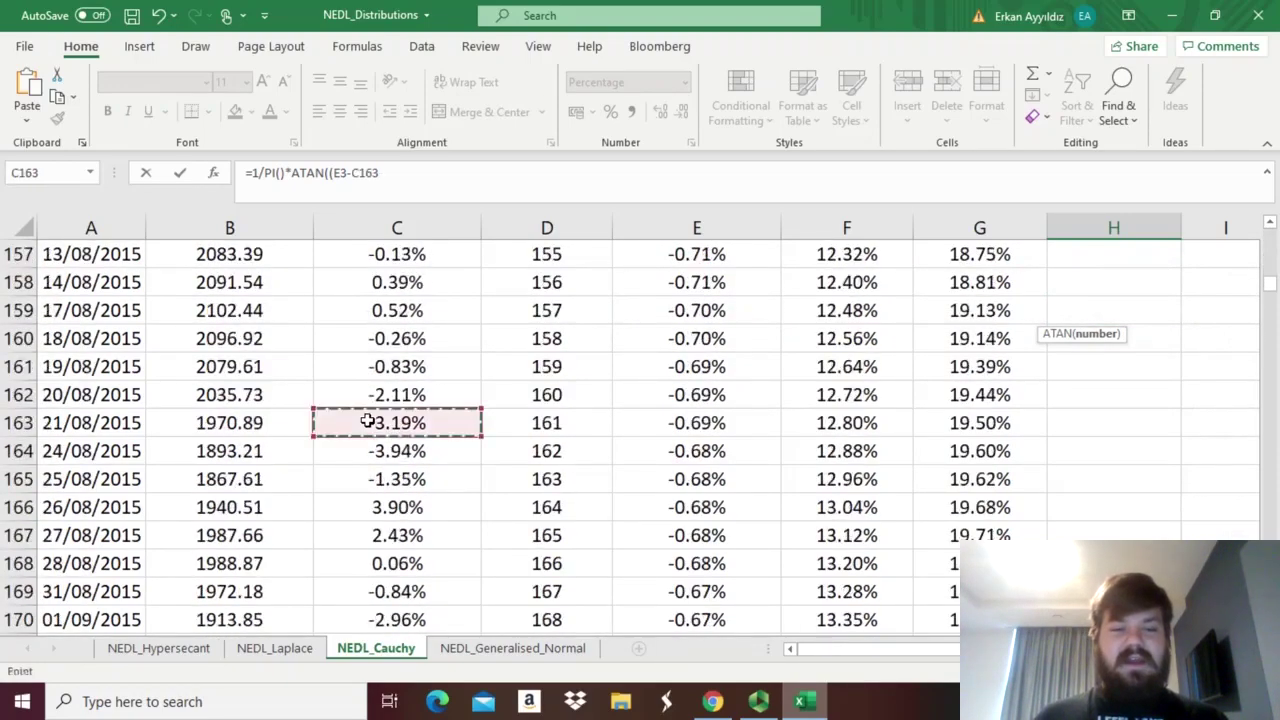
key("ctrl+Down")
scroll(398, 365, "down", 6)
scroll(398, 365, "up", 2)
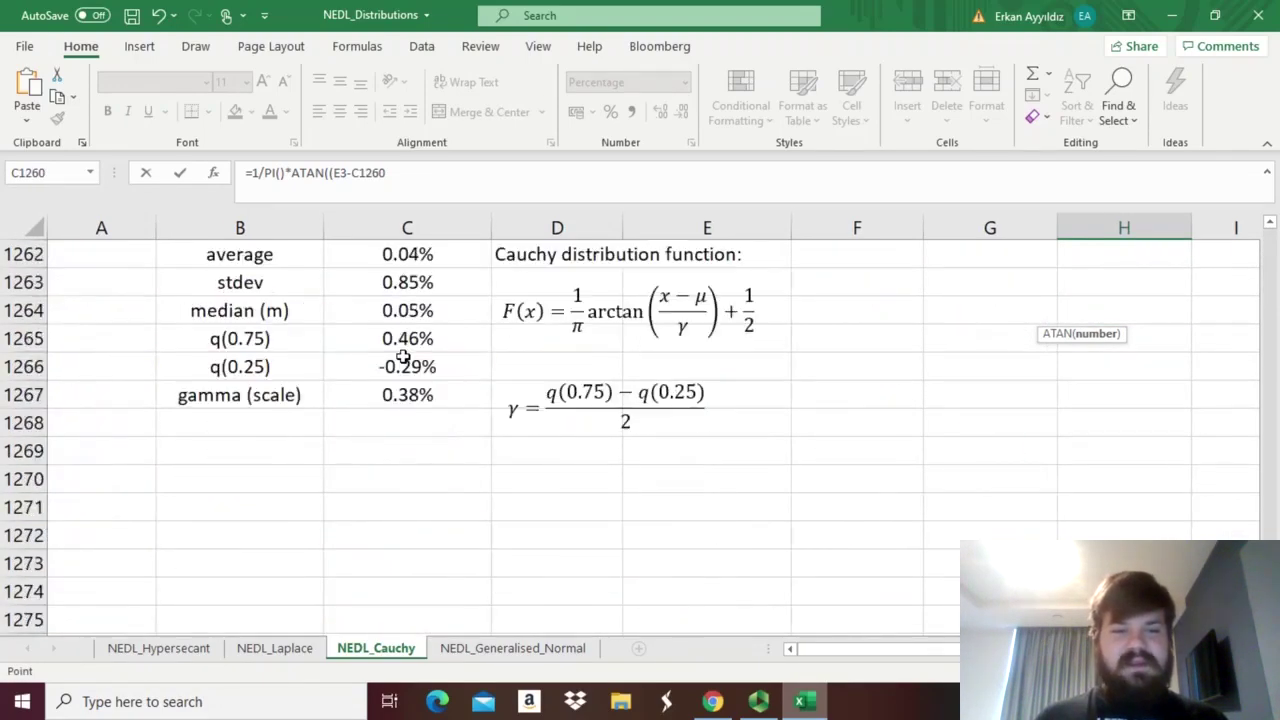
left_click(398, 310)
left_click(362, 173)
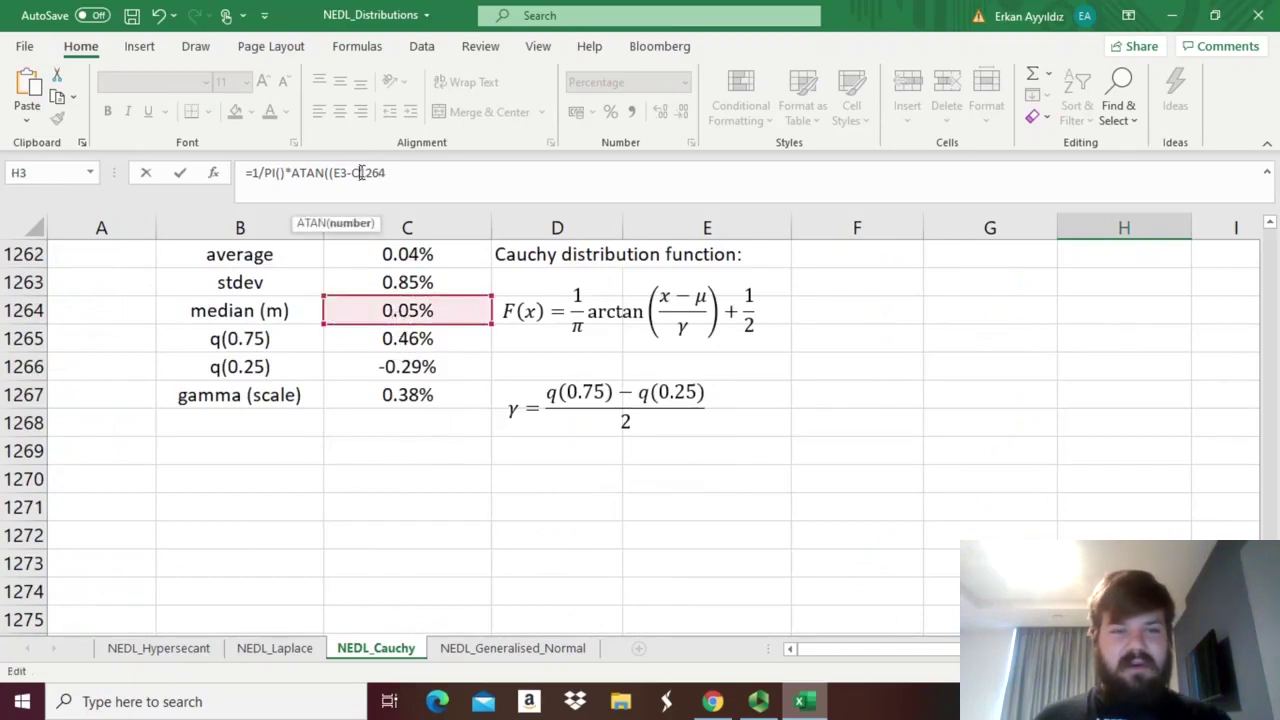
type("$")
left_click(415, 174)
type(")/")
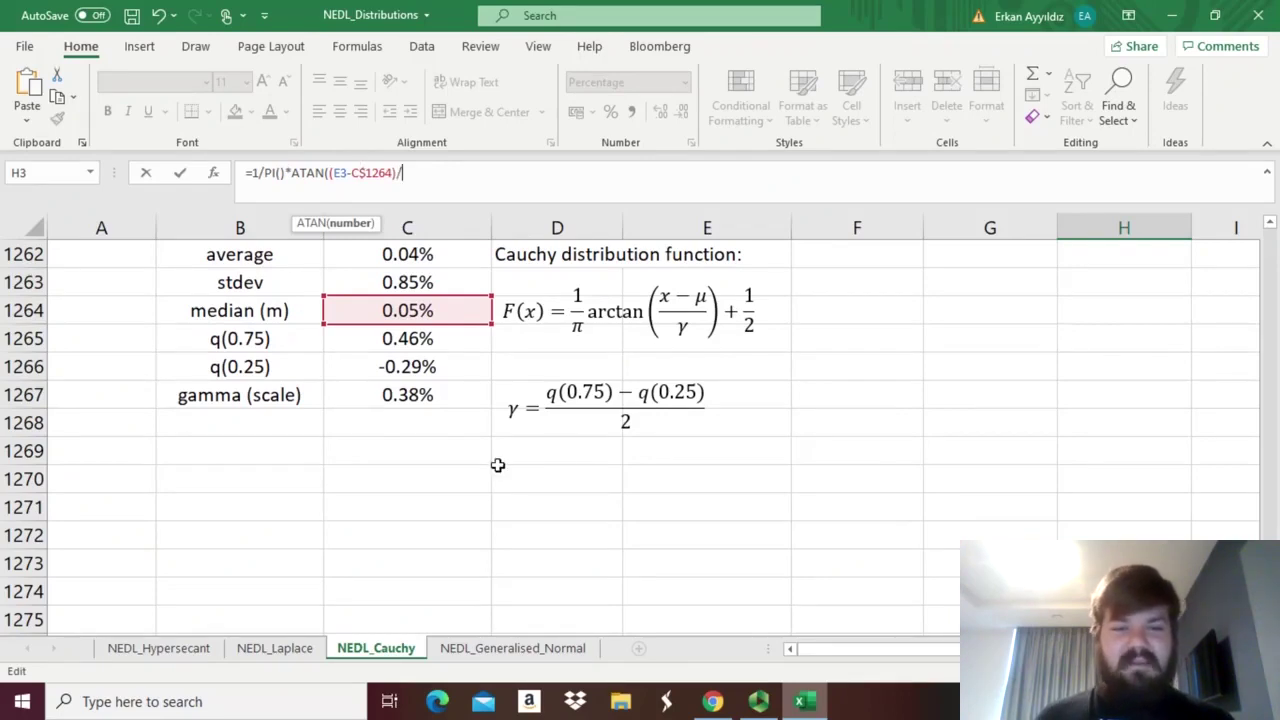
Divide by gamma C$1267 and add 1/2, giving a Cauchy CDF of 2.90%
left_click(359, 397)
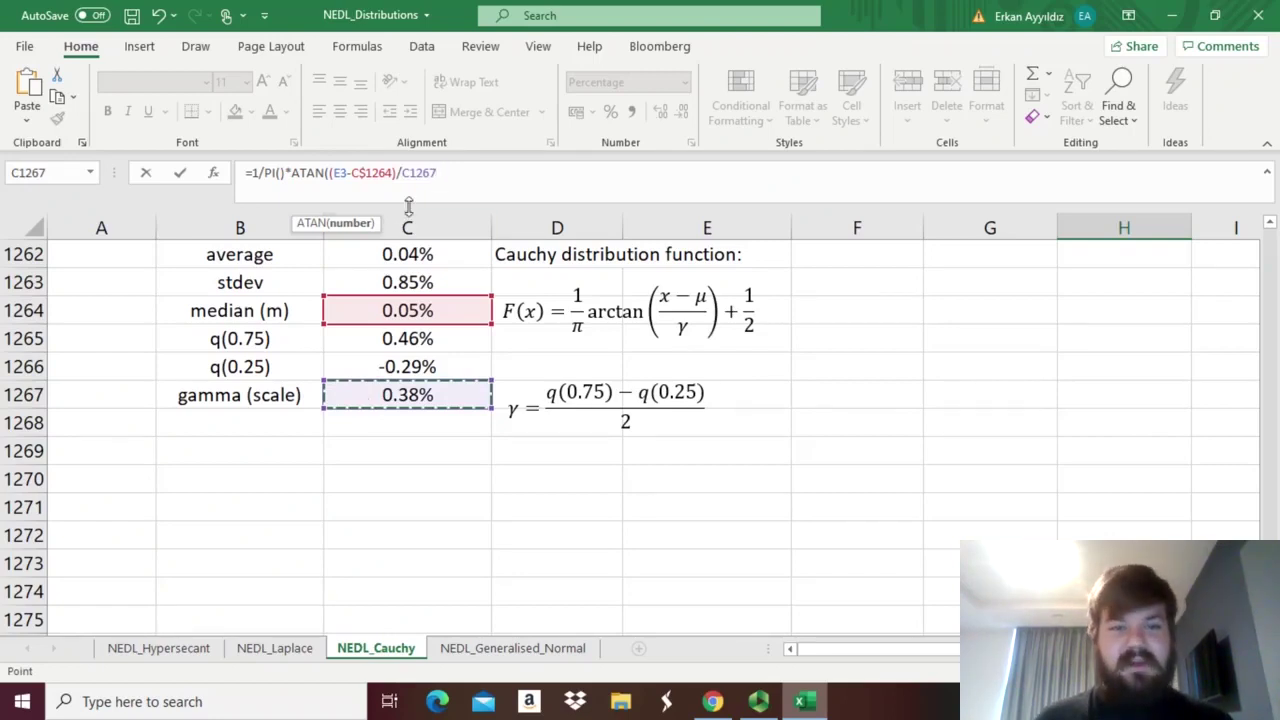
left_click(411, 180)
type("$")
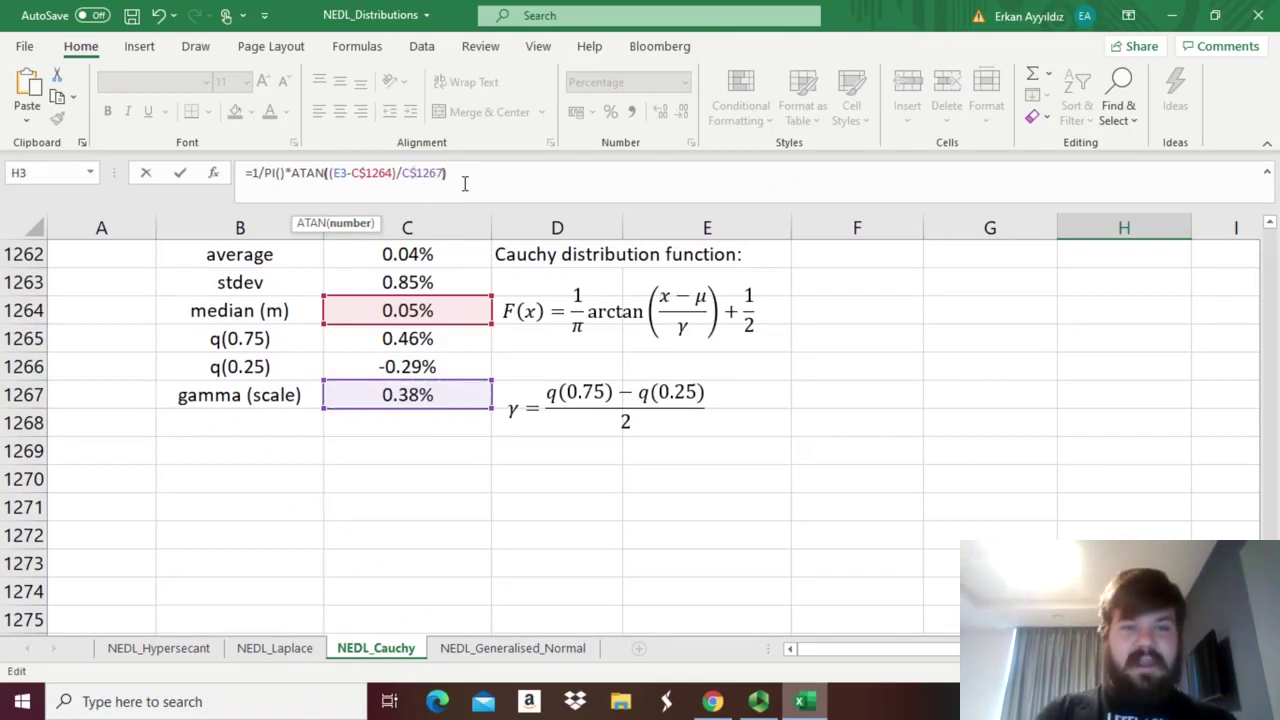
left_click(465, 183)
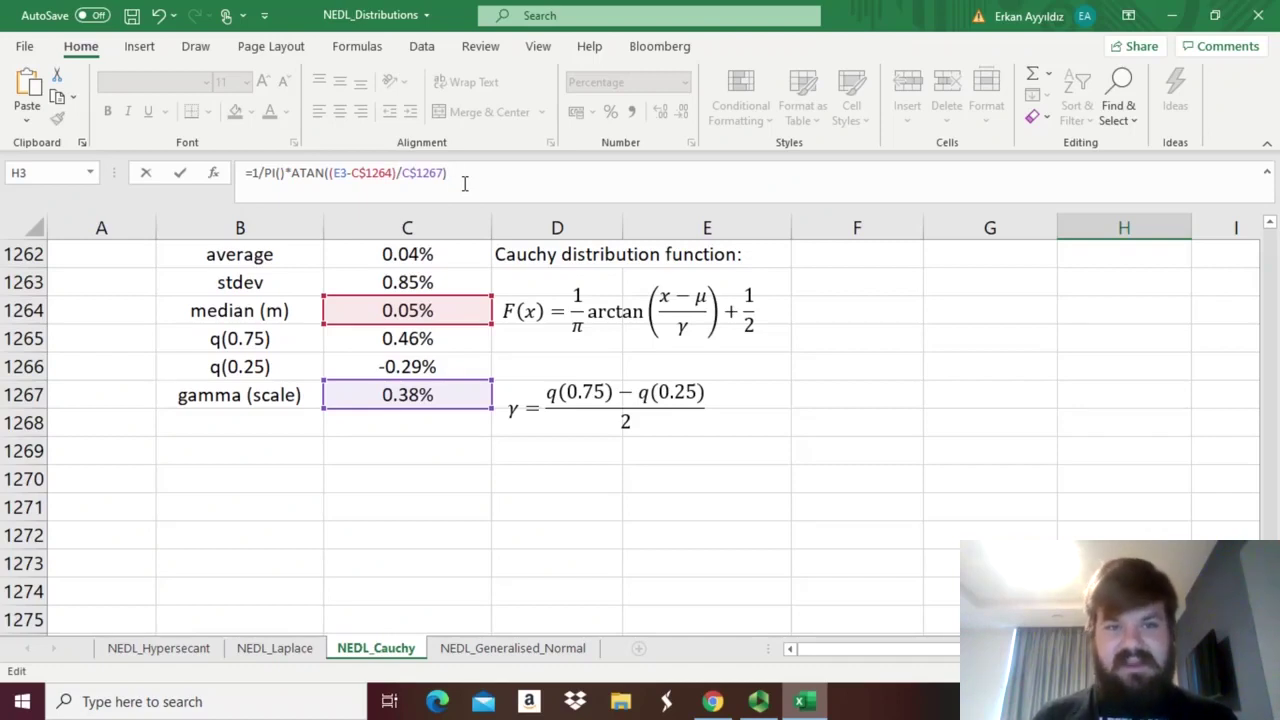
type(" +")
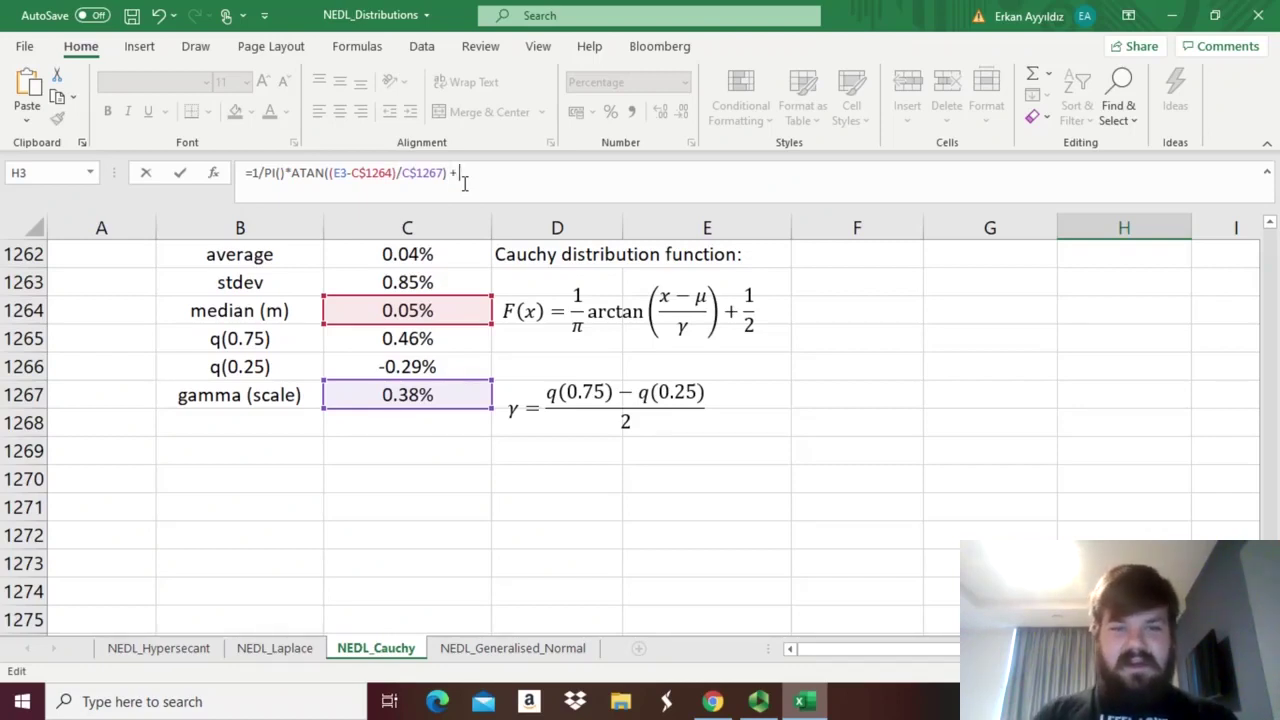
type(" 1/2")
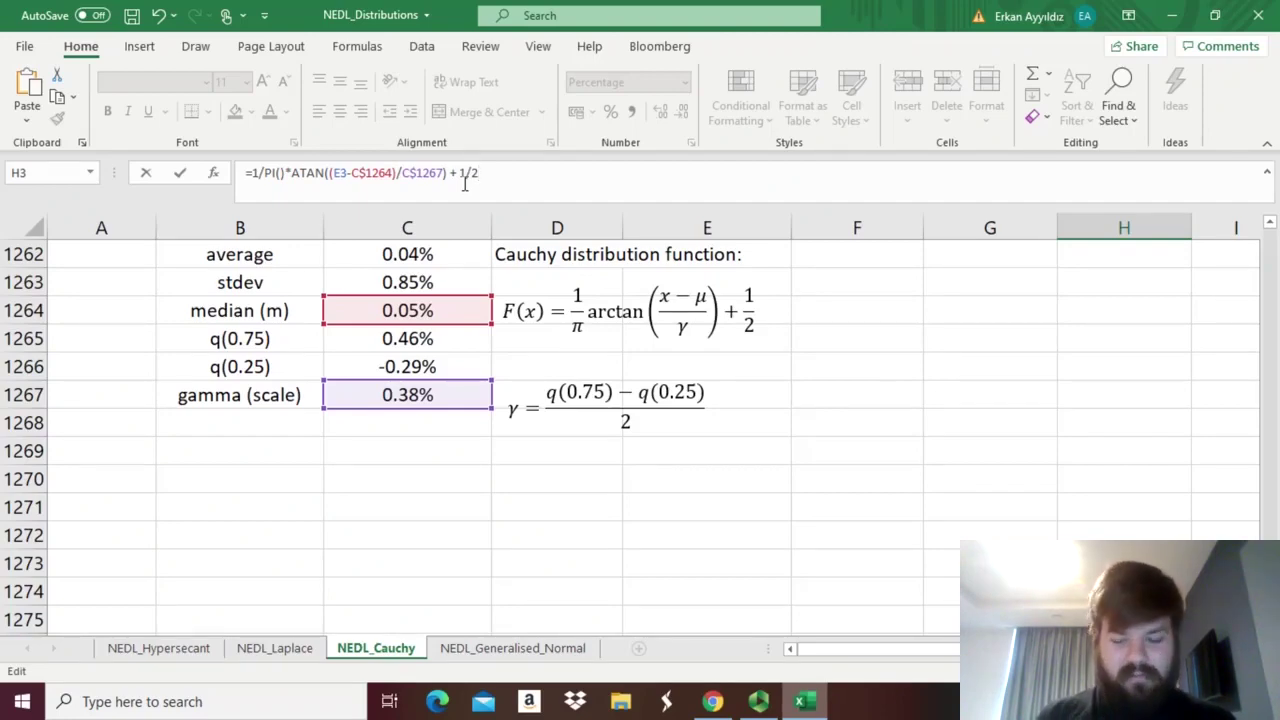
key("Return")
Fill H3's Cauchy CDF formula down column H to row 1260
left_click(1088, 312)
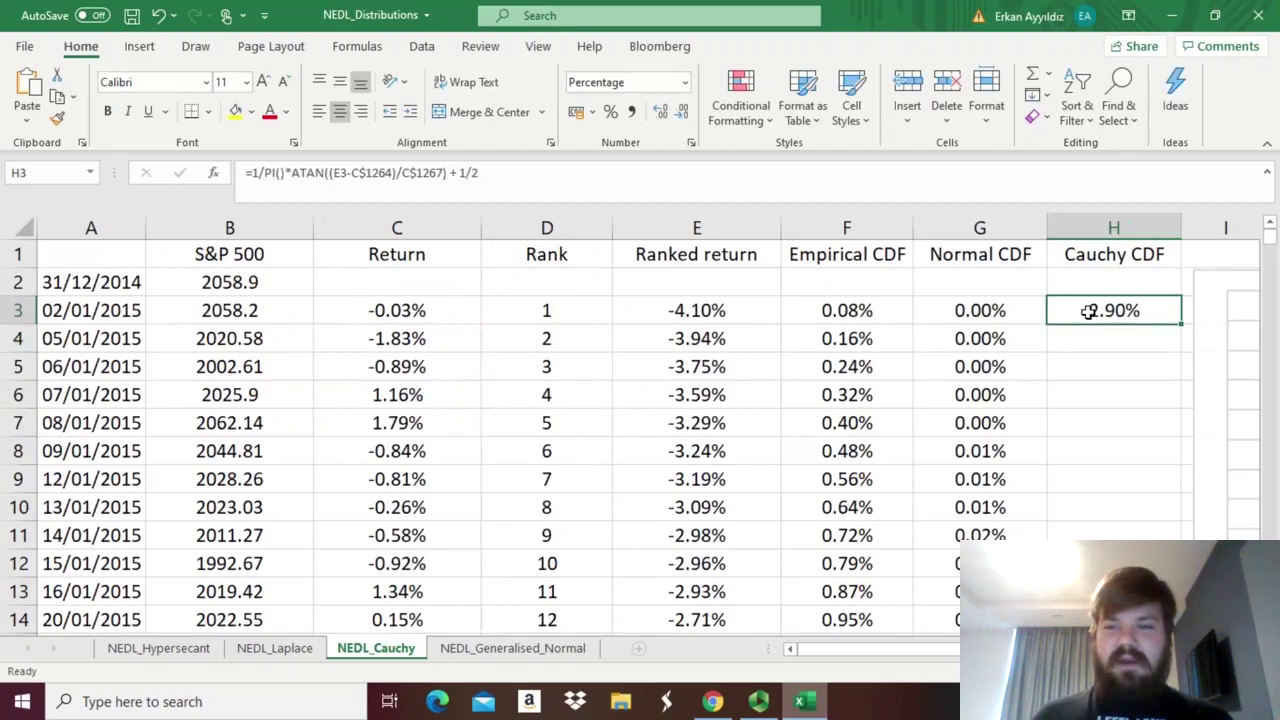
double_click(1180, 327)
left_click(1100, 310)
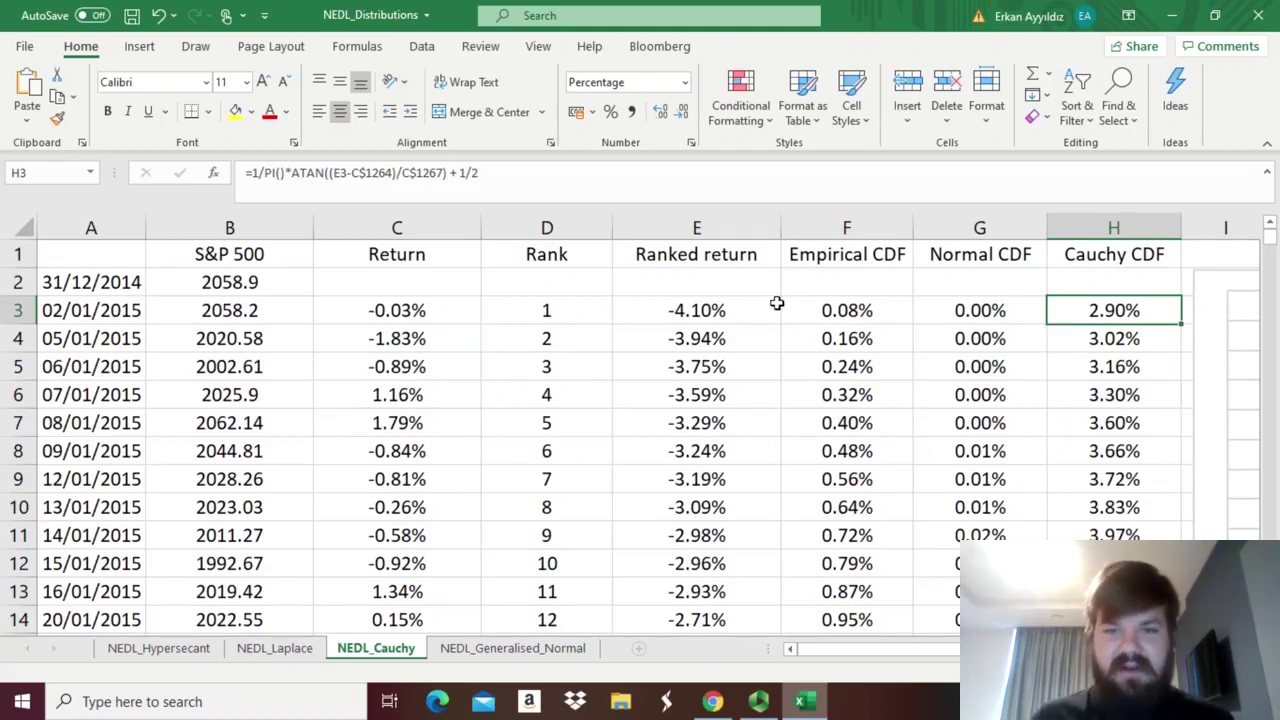
Review the E3, G3, F3 and H3 formulas, then check the last Cauchy CDF value
left_click(708, 318)
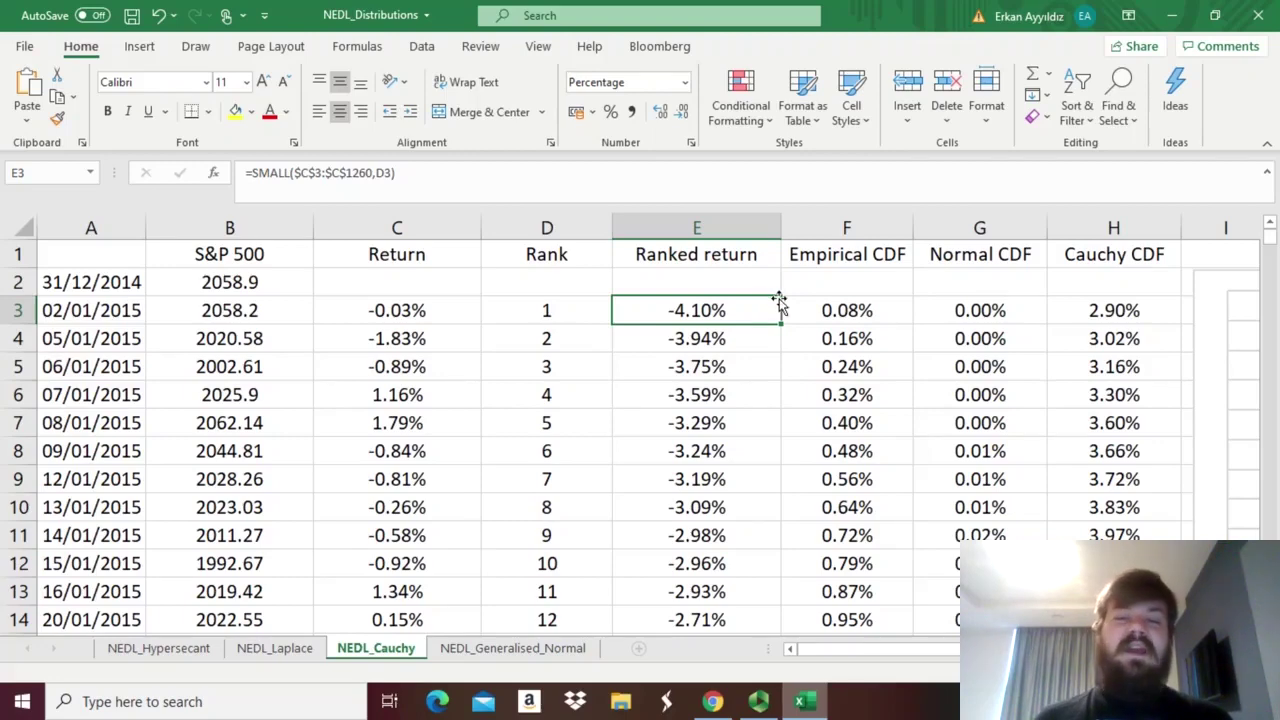
left_click(955, 308)
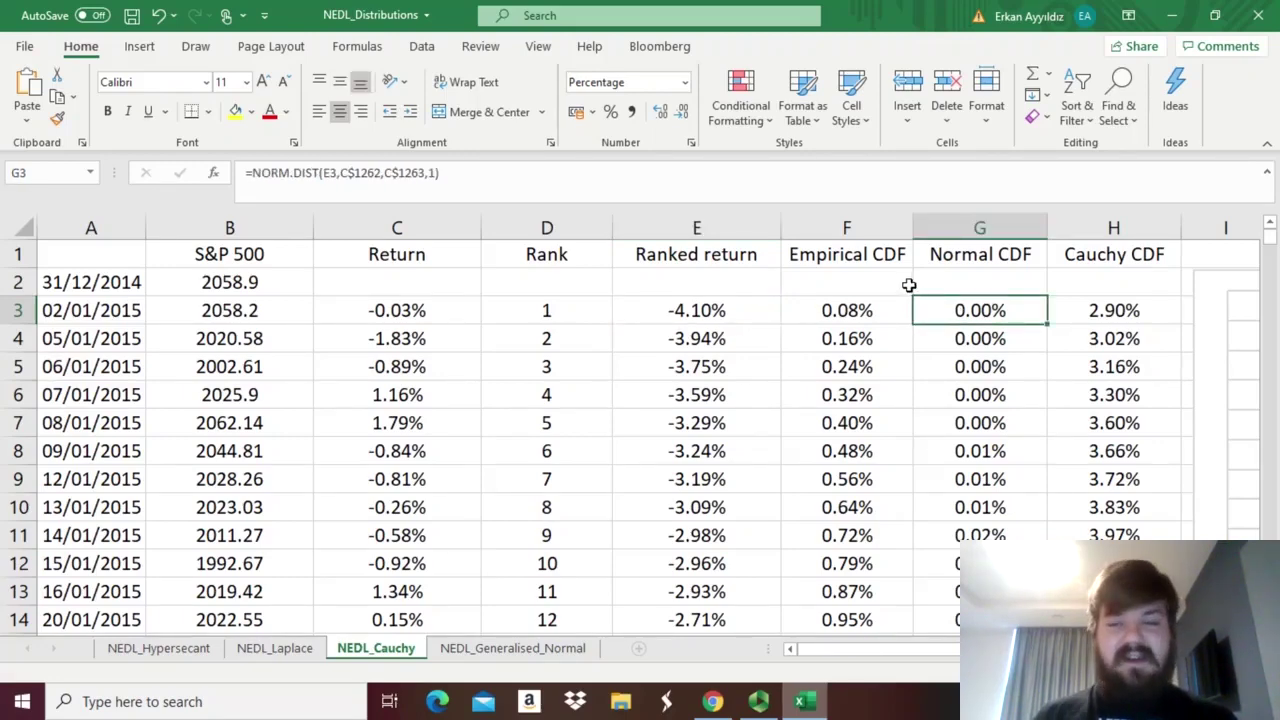
left_click(864, 308)
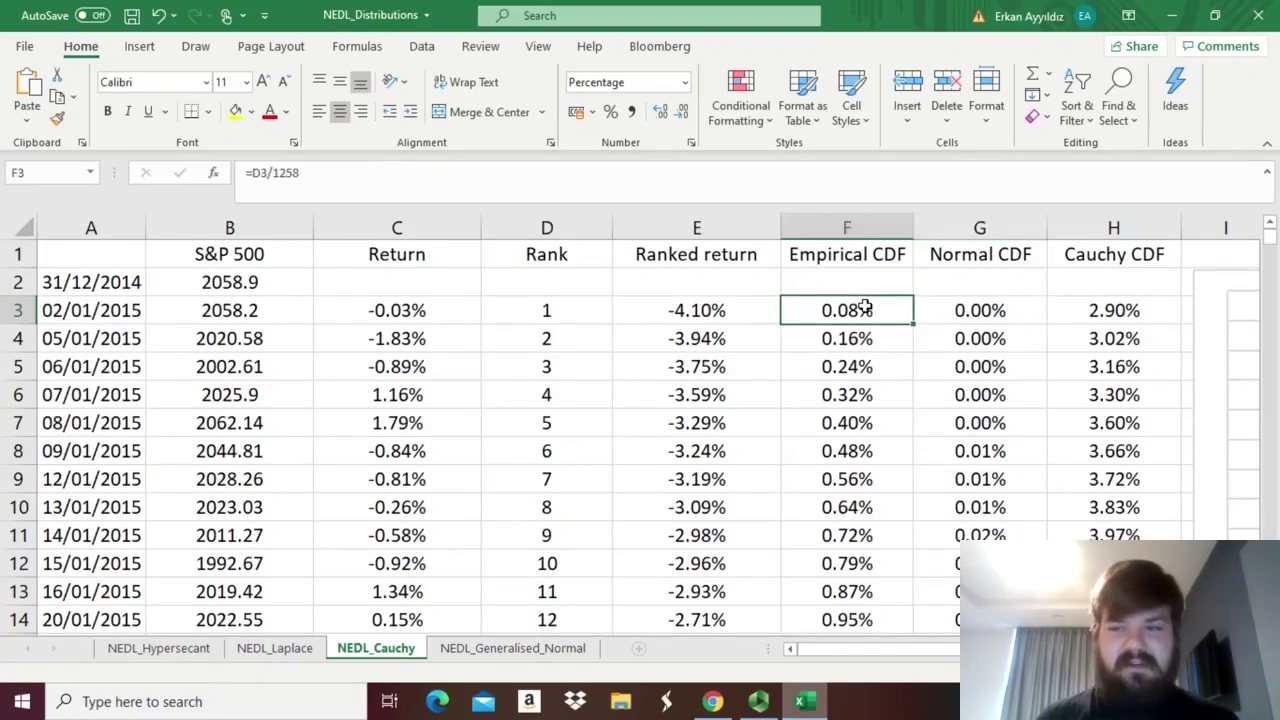
left_click(1071, 305)
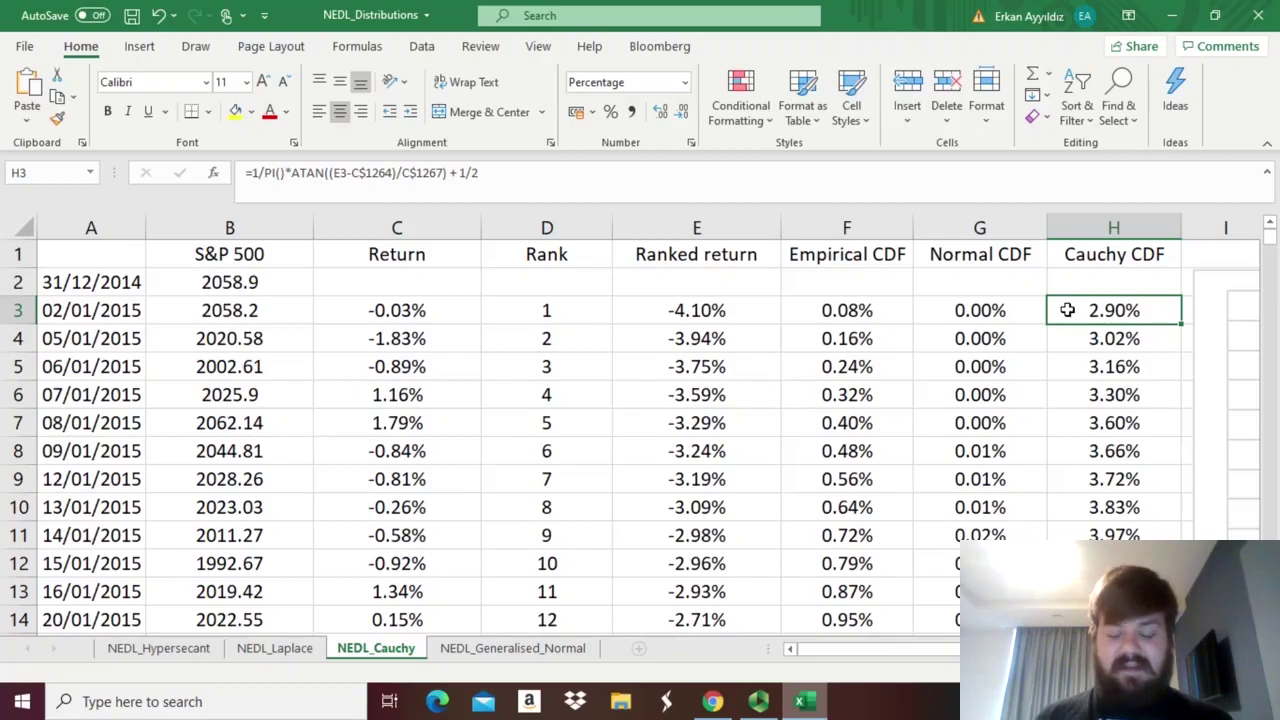
key("ctrl+Down")
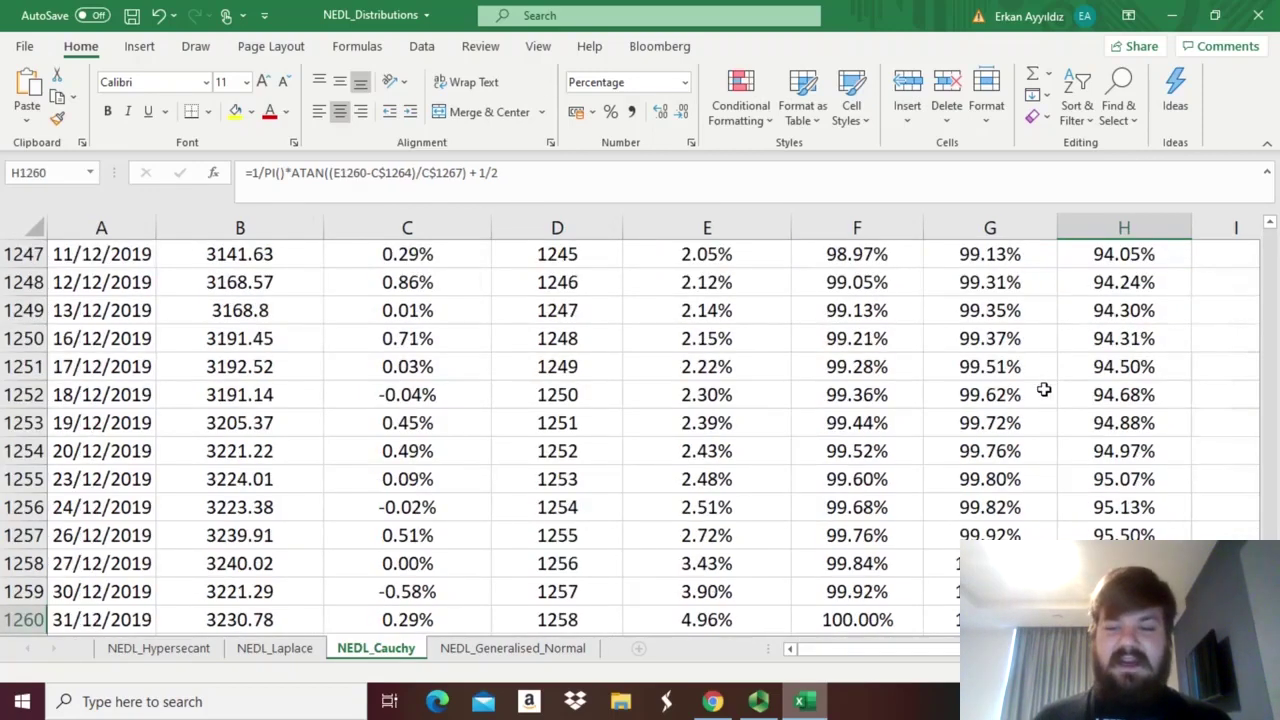
scroll(1042, 420, "down", 1)
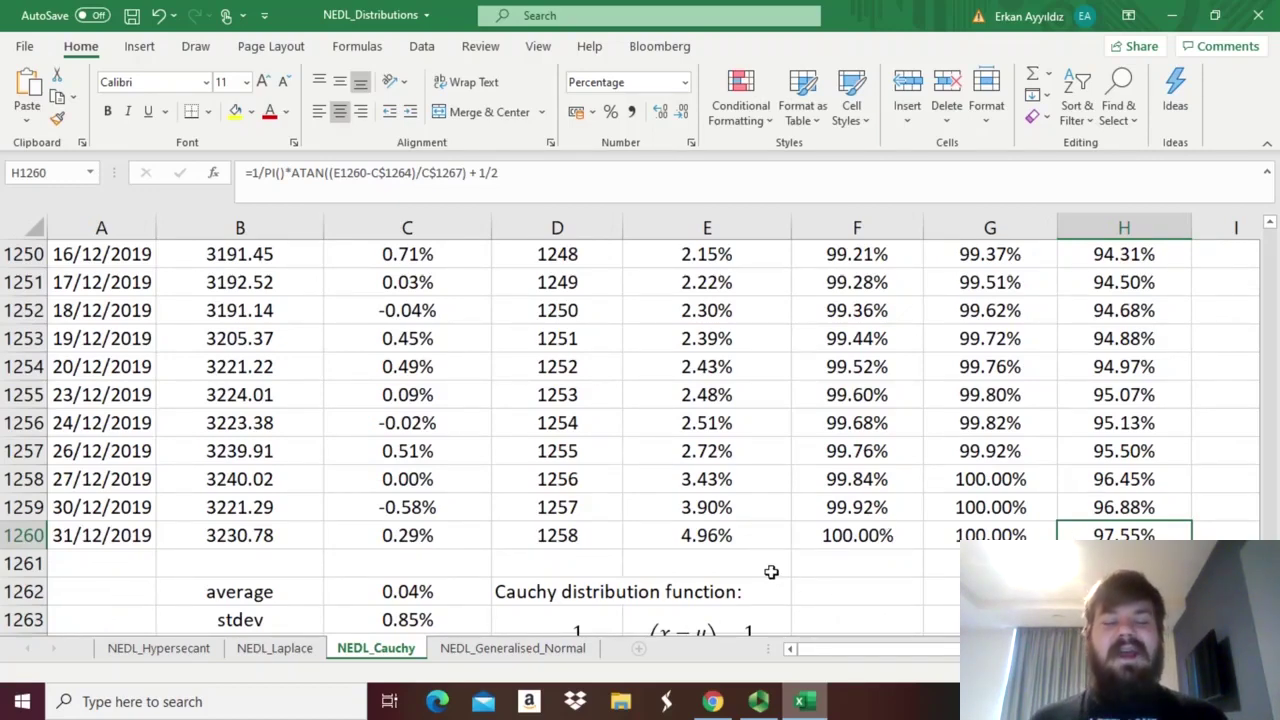
left_click(722, 530)
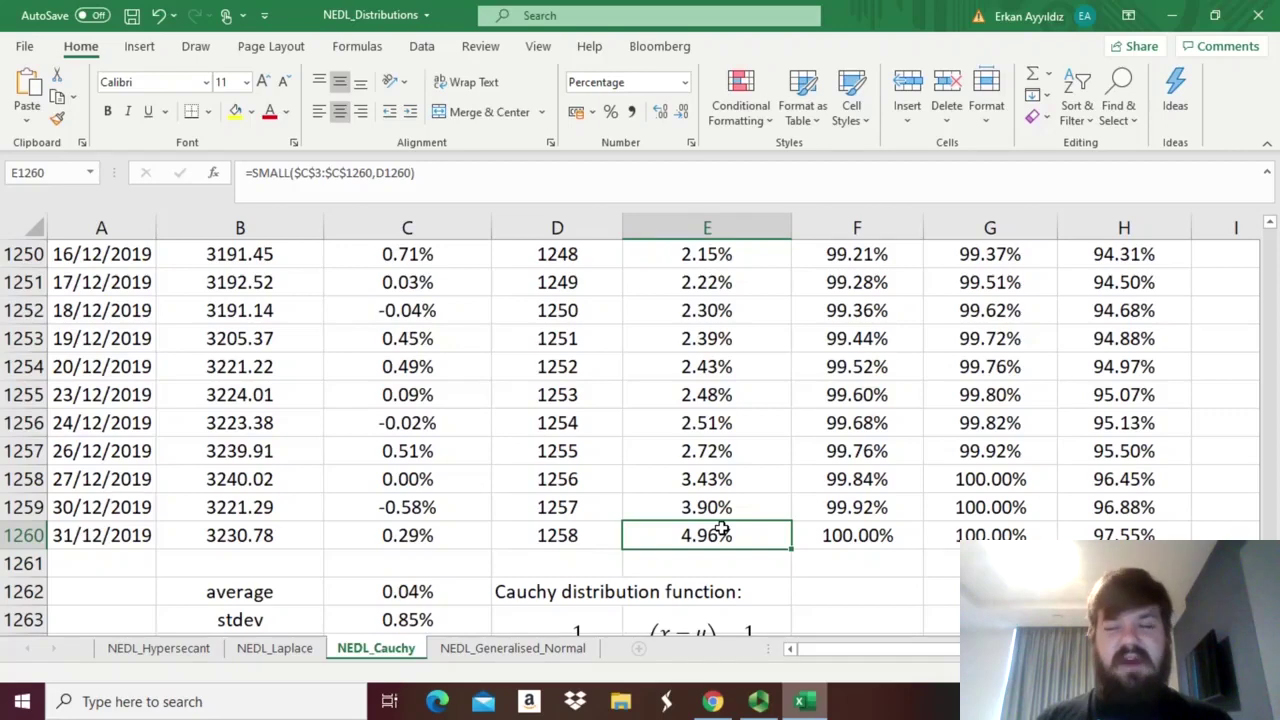
Show the chart comparing the Cauchy CDF with the empirical and normal CDFs
key("Right")
key("Right")
key("Right")
key("ctrl+Up")
mouse_move(990, 423)
left_mouse_down()
mouse_move(1276, 408)
mouse_move(975, 428)
left_mouse_up()
scroll(951, 411, "up", 1)
left_click(951, 413)
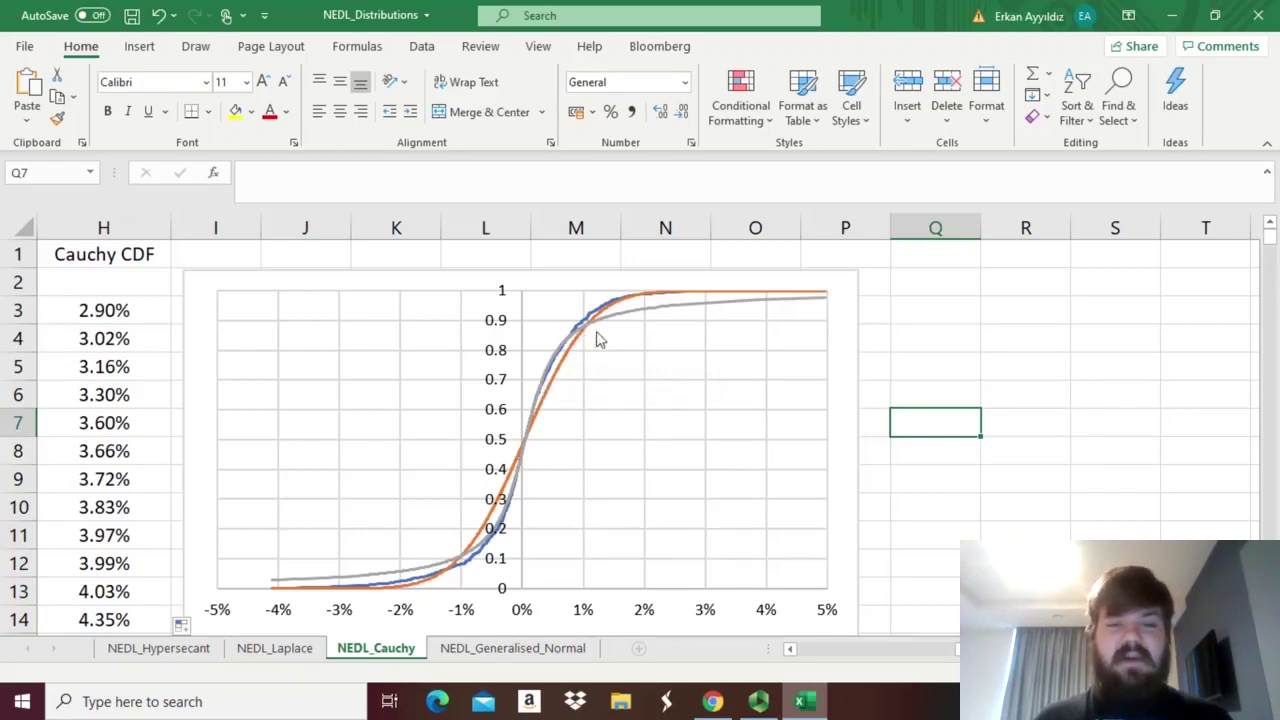
scroll(652, 349, "down", 1)
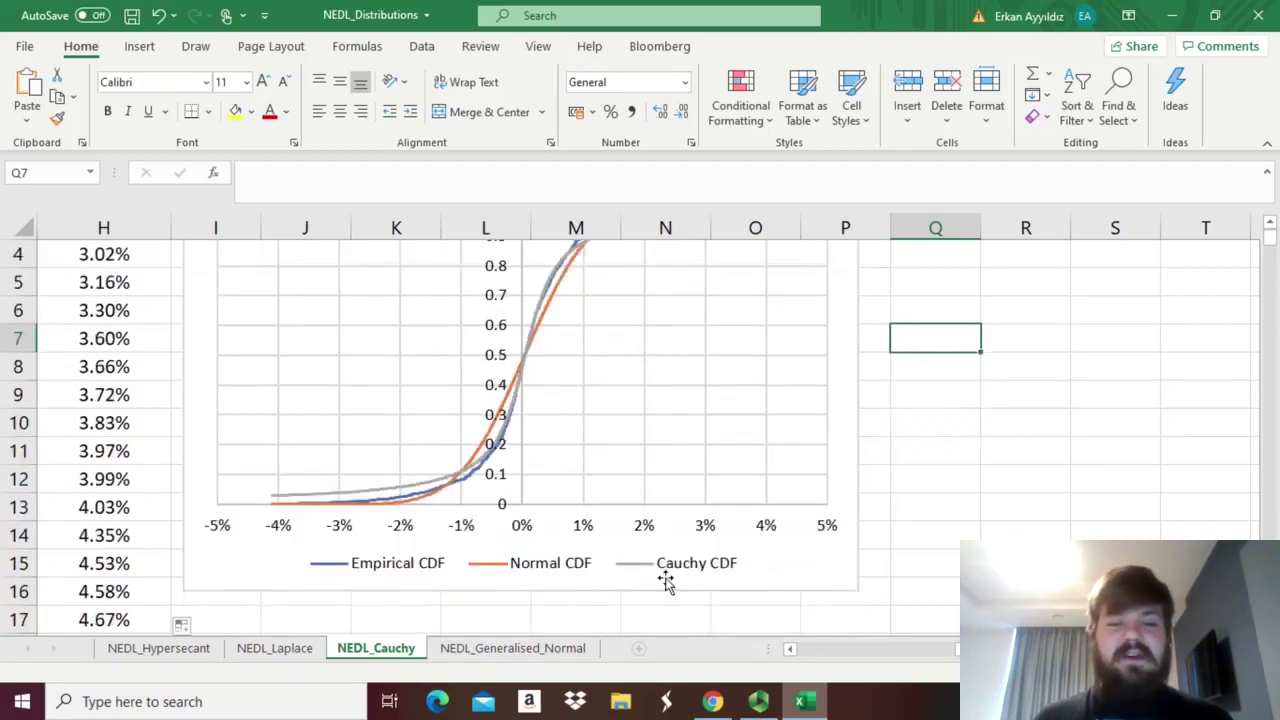
scroll(711, 489, "up", 1)
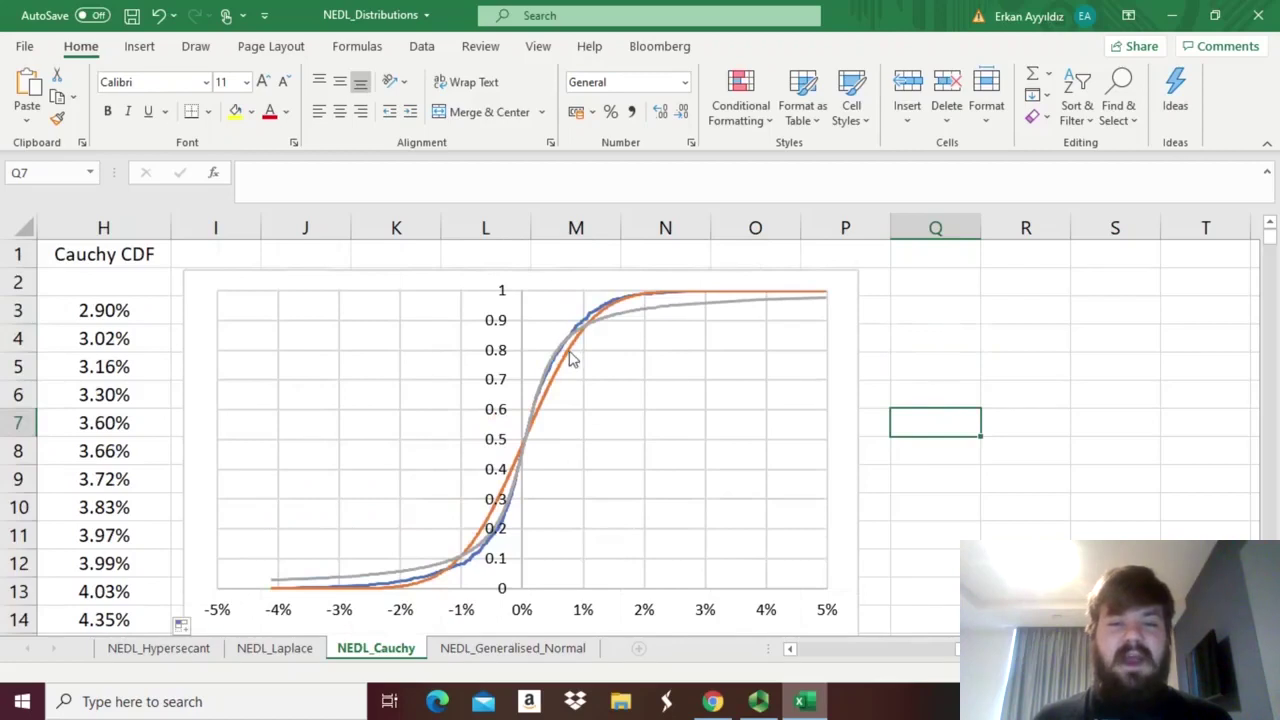